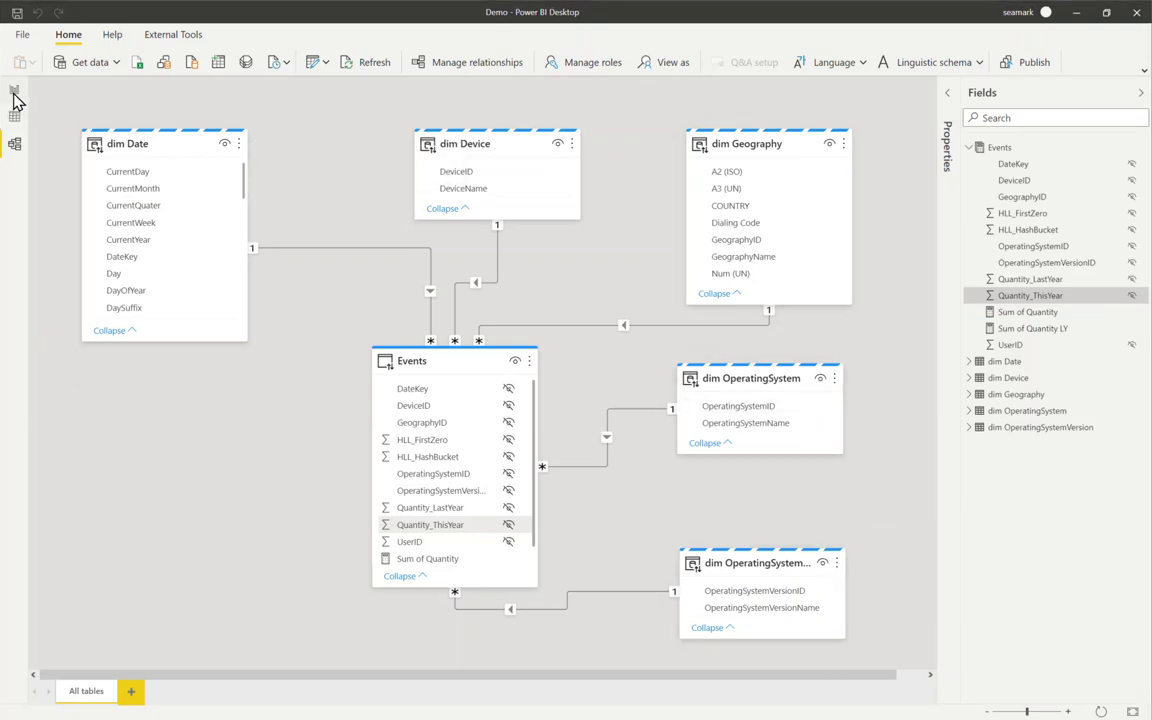
On the report page, read the DAX of Sum of Quantity and Sum of Quantity LY (SUM('Events'[Quantity_LastYear])).
click(14, 92)
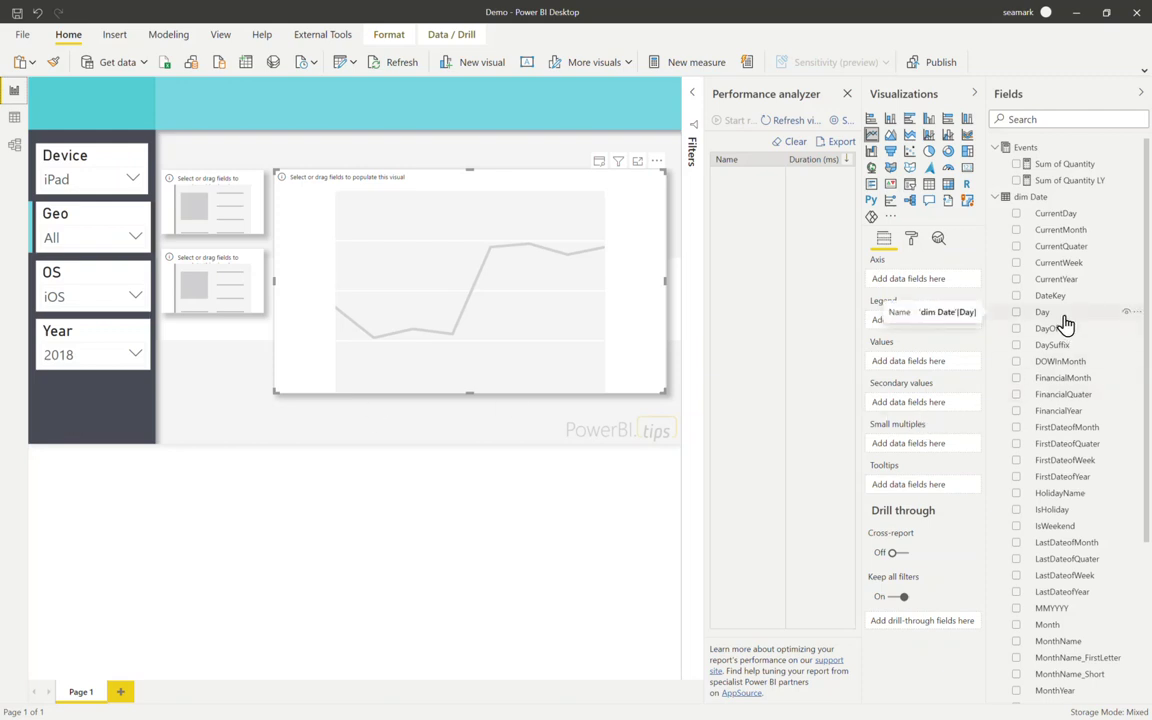
click(1066, 165)
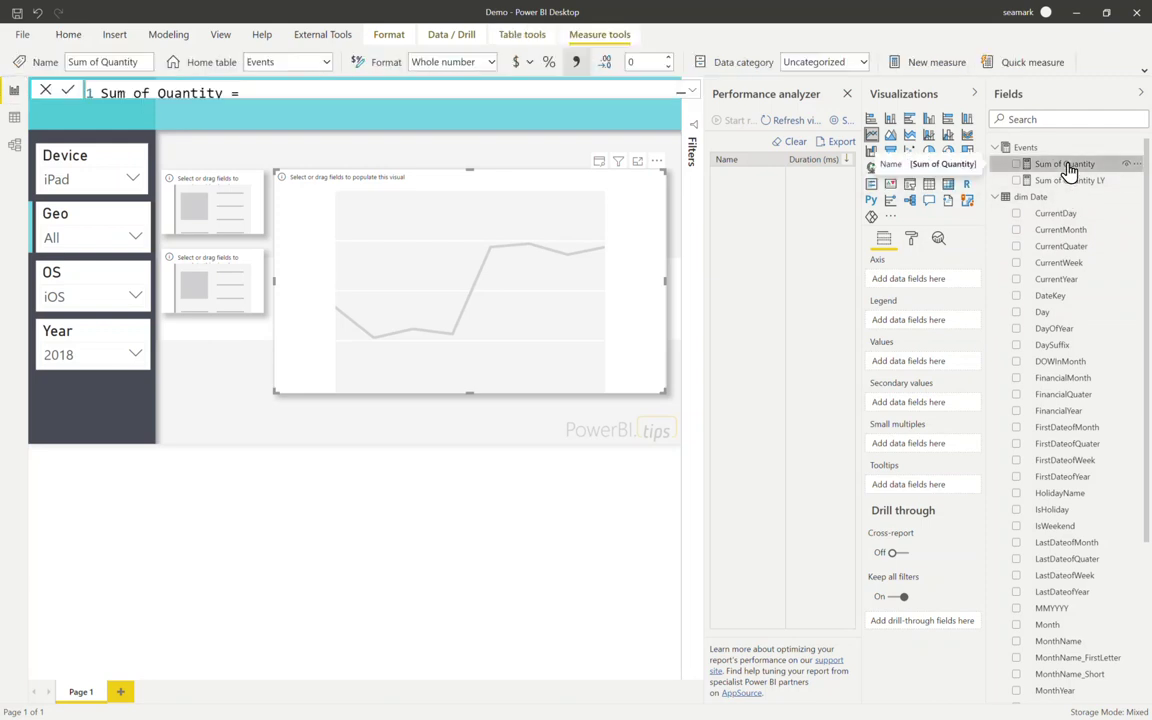
click(694, 96)
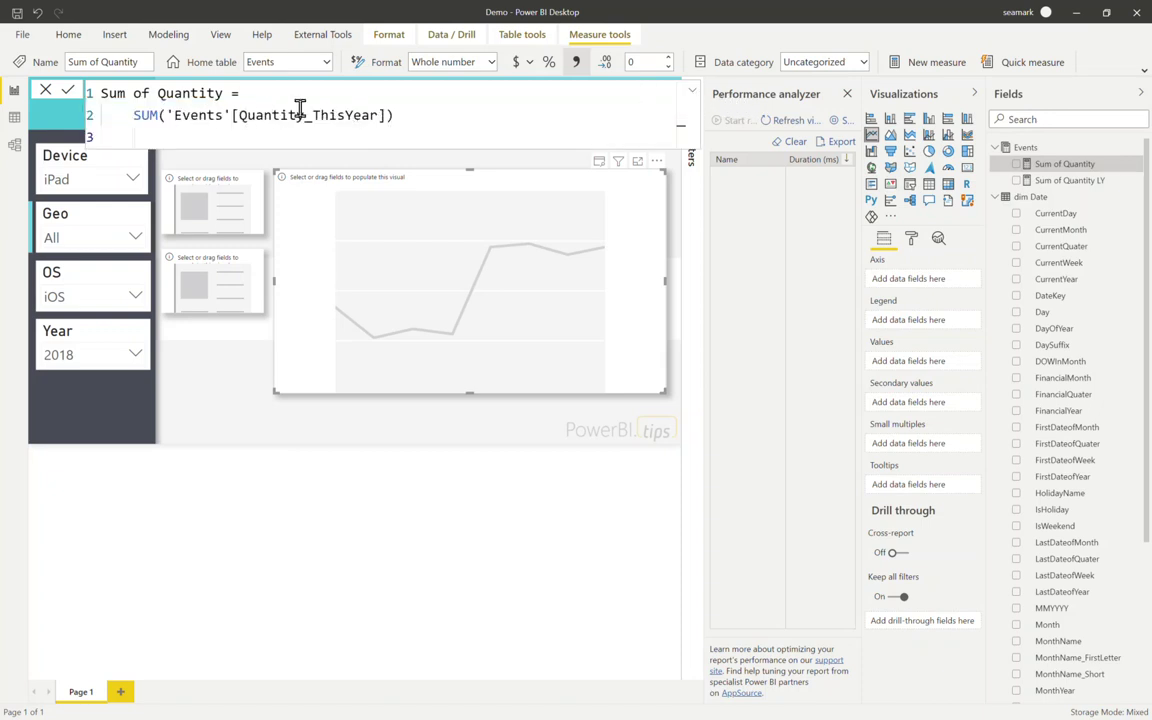
click(1092, 190)
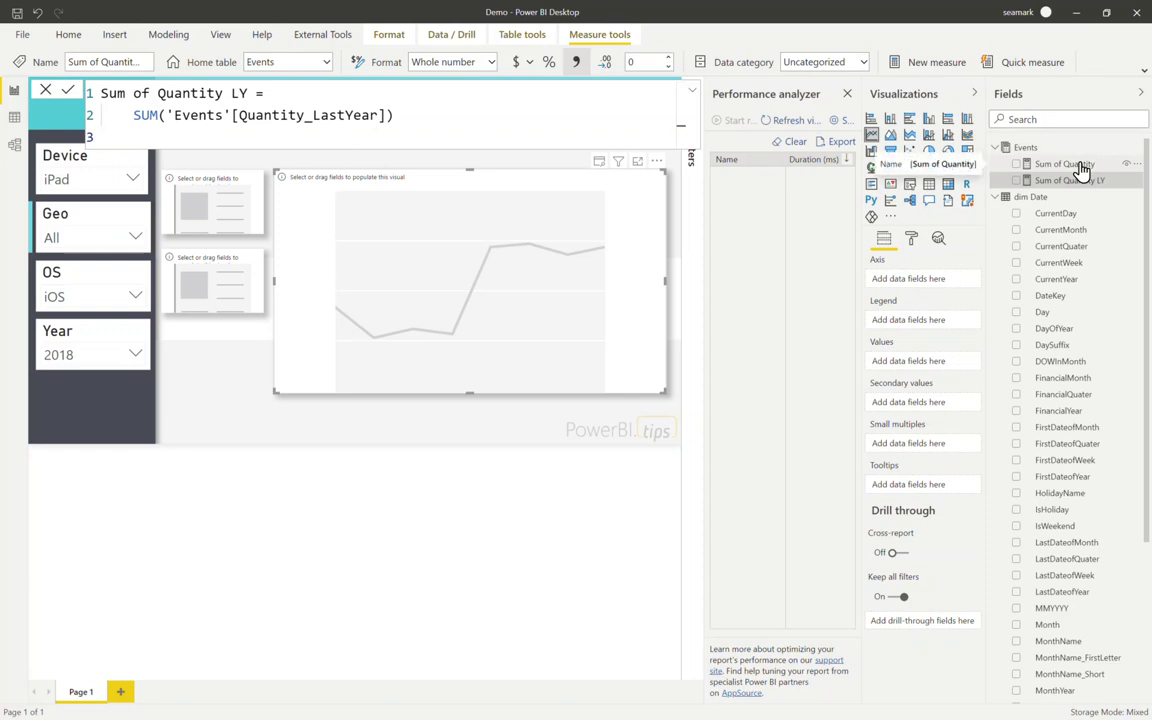
Put Sum of Quantity (2bn) in the top card and filter the Device slicer to iPhone.
drag(1081, 172, 219, 217)
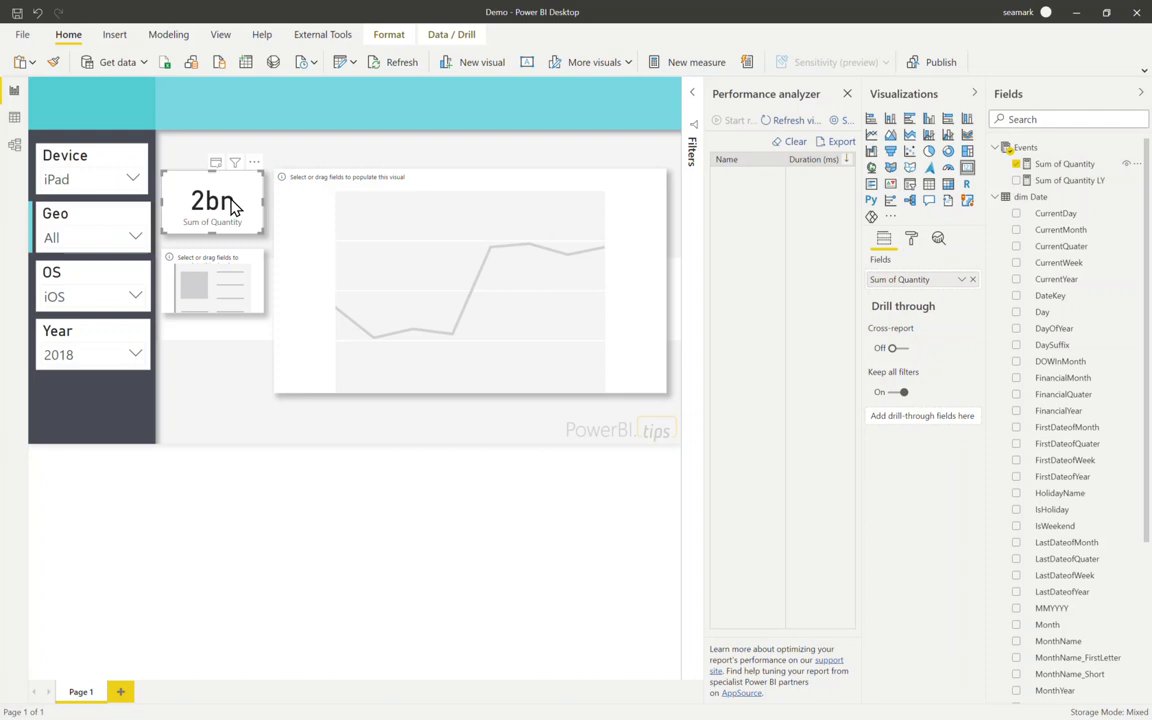
click(134, 181)
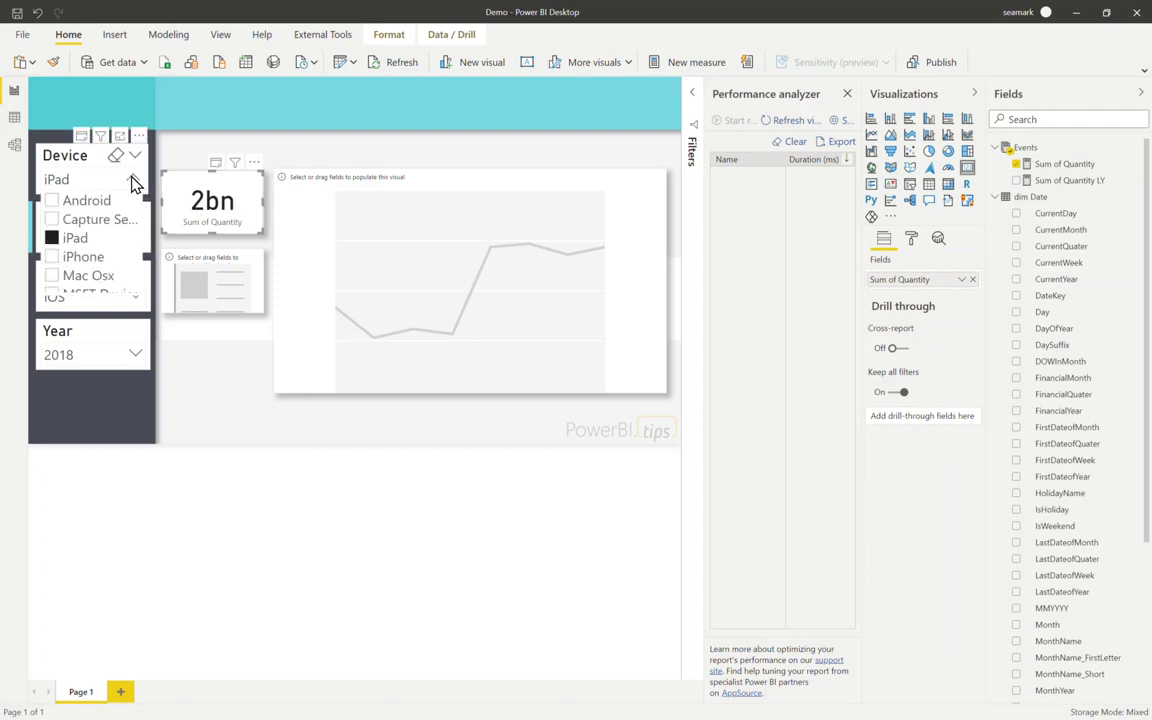
click(51, 257)
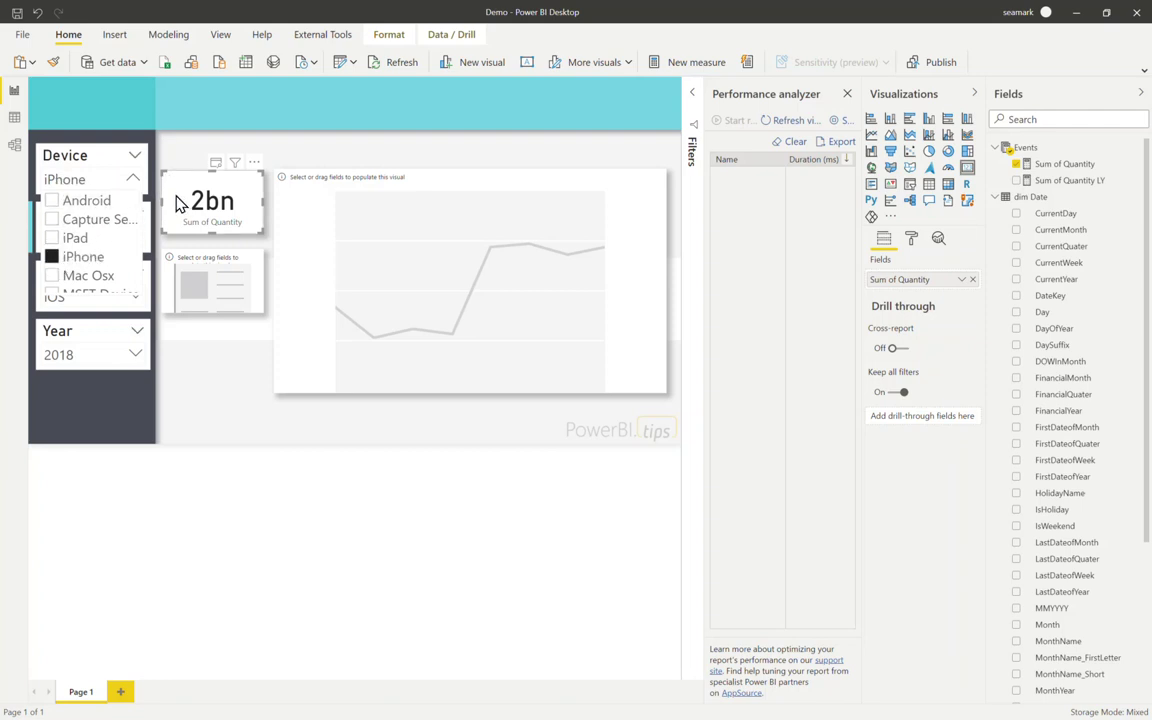
click(225, 427)
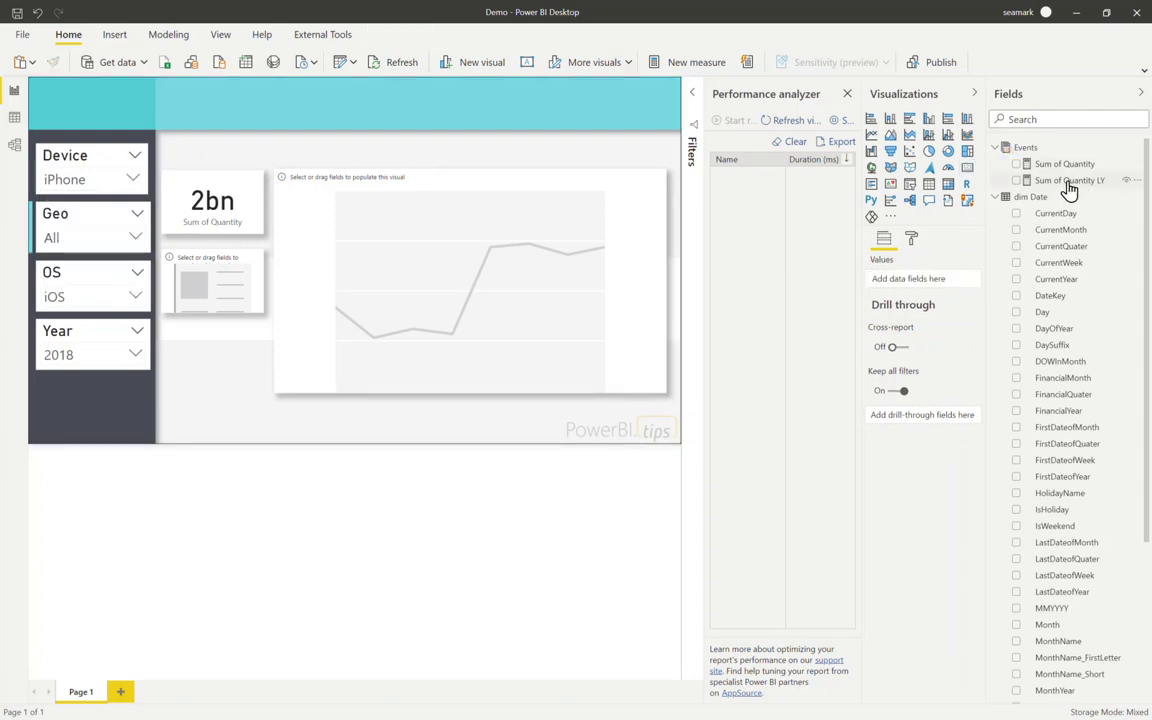
Show Sum of Quantity LY in the second card and chart both quantity measures by FirstDateofMonth.
drag(1069, 190, 205, 288)
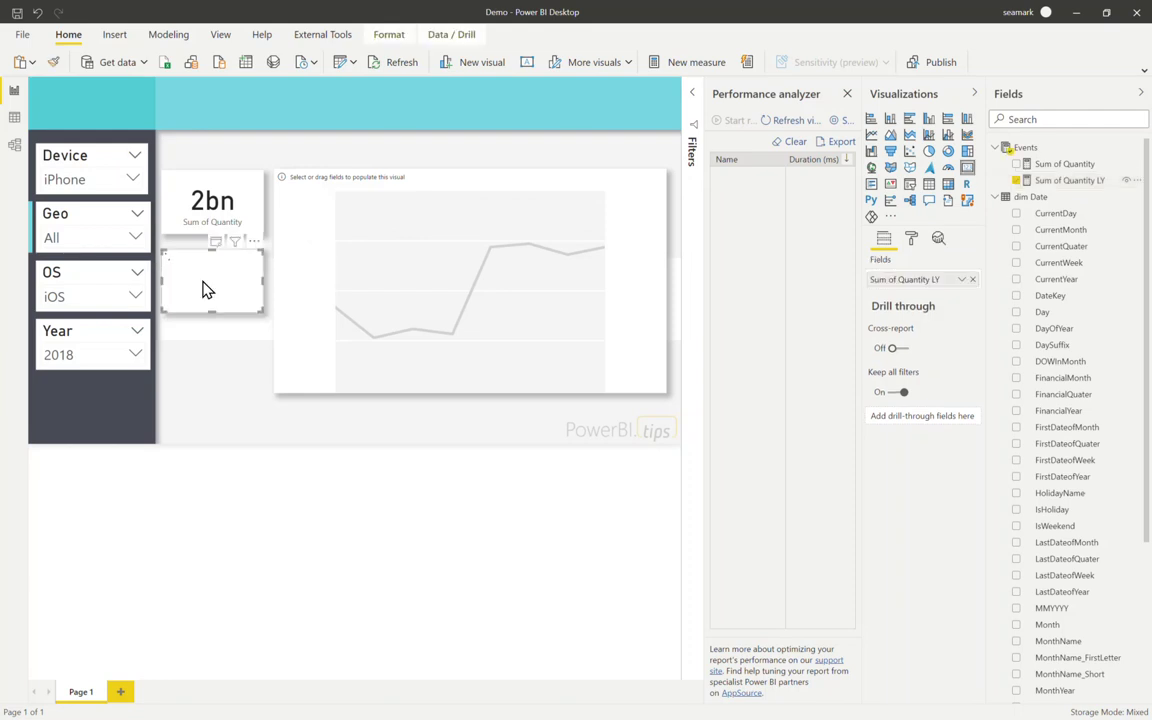
click(470, 291)
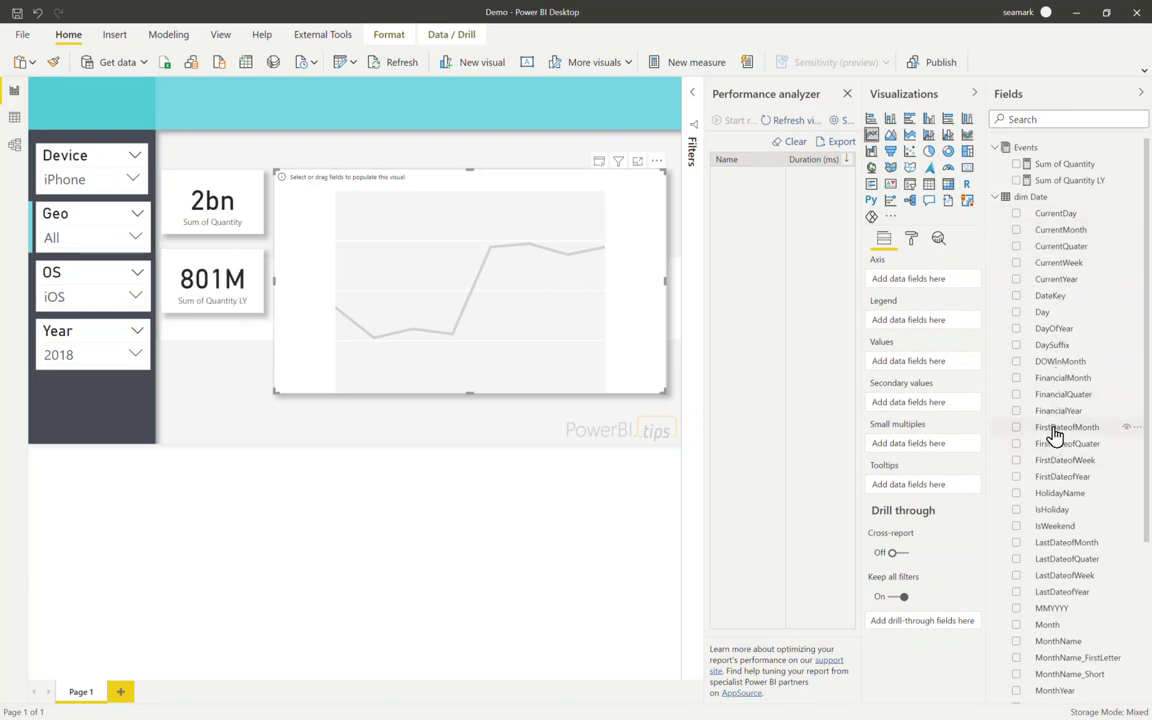
drag(1054, 434, 481, 295)
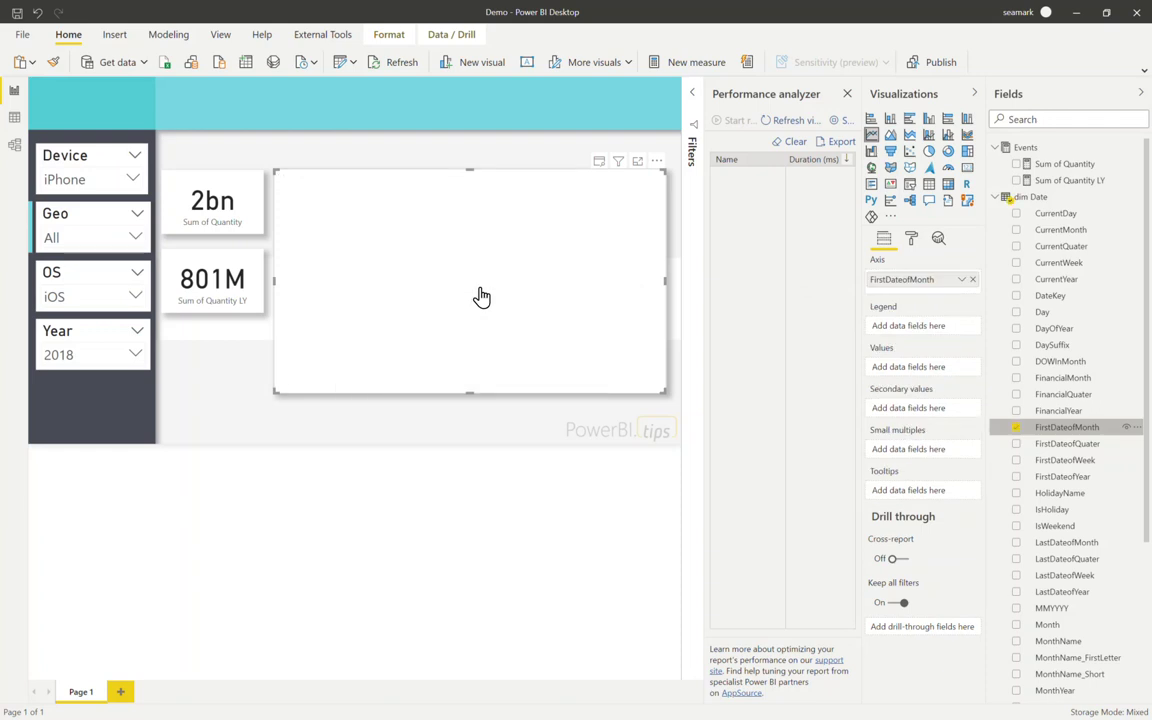
click(1016, 165)
click(1016, 181)
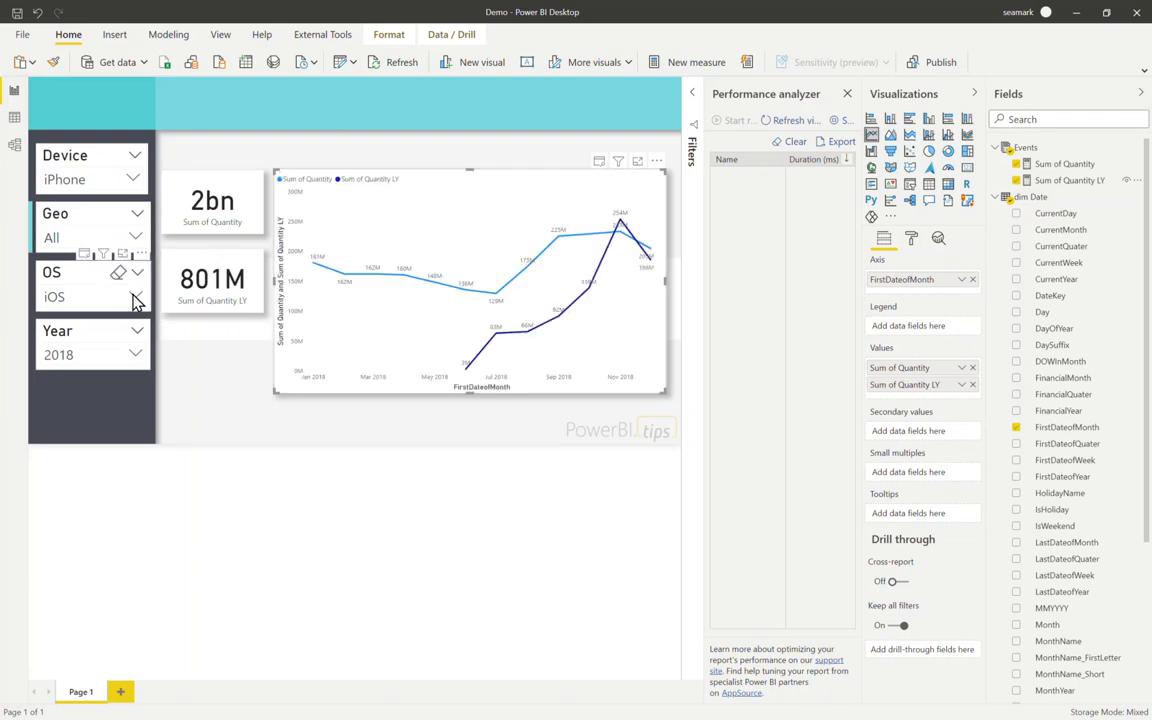
Set the Year slicer to 2019, making Sum of Quantity LY read 1bn.
click(135, 355)
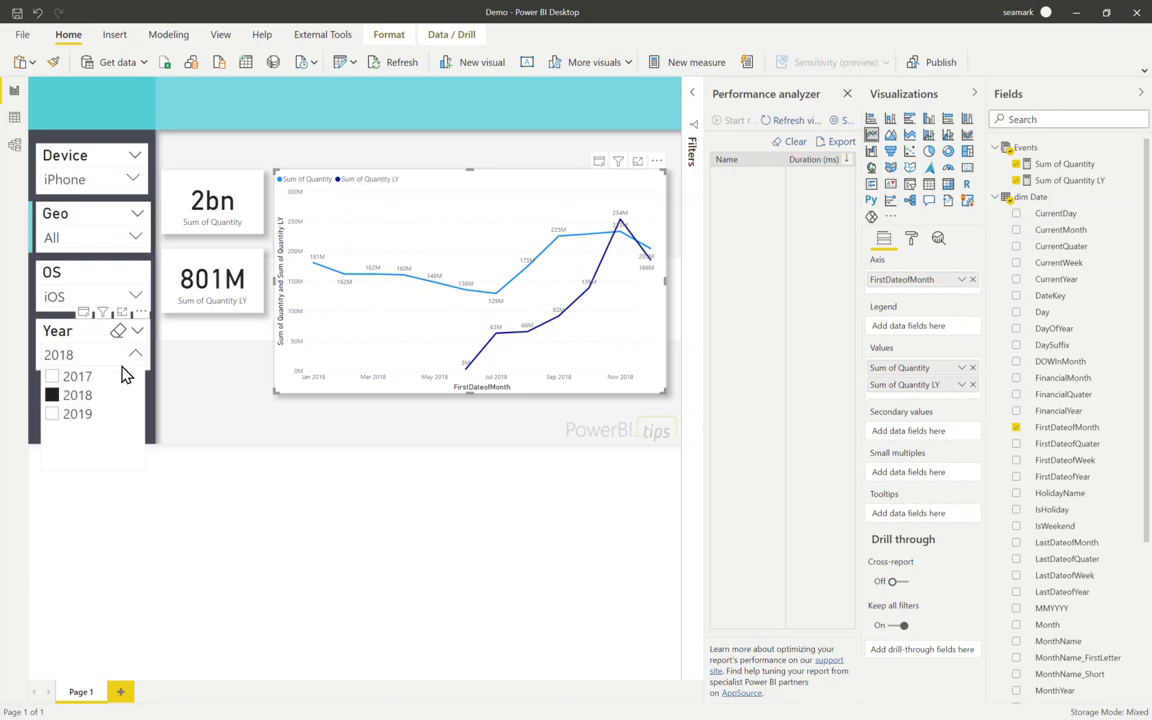
click(53, 414)
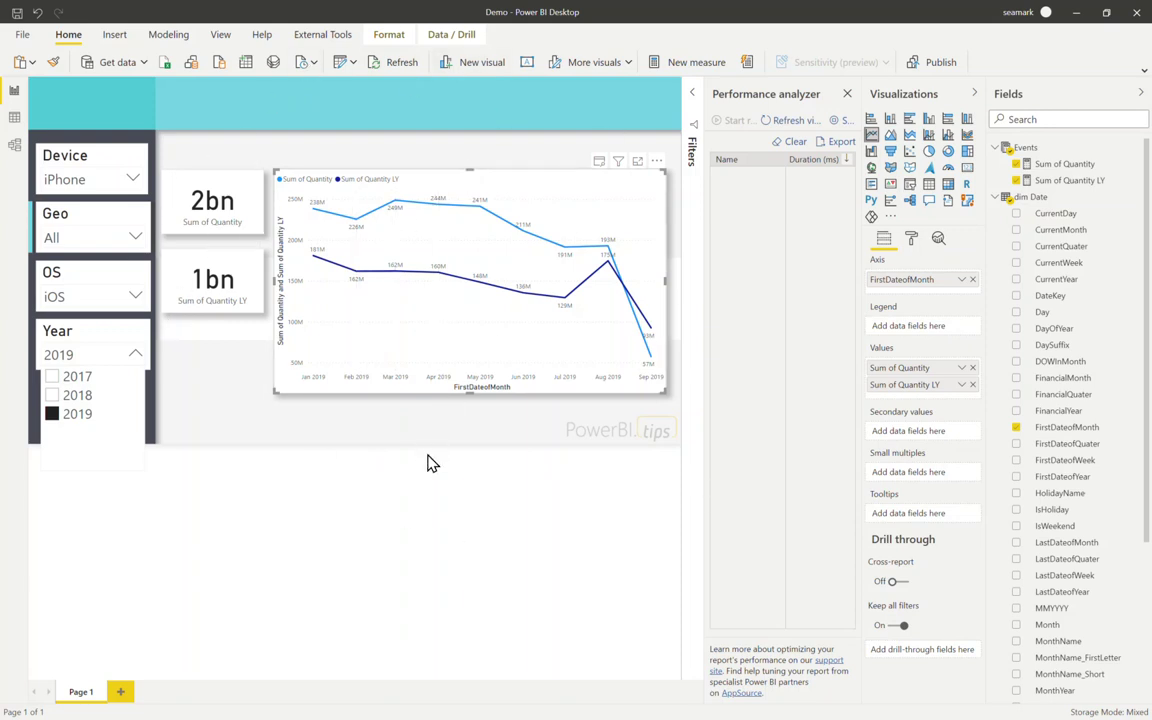
click(407, 534)
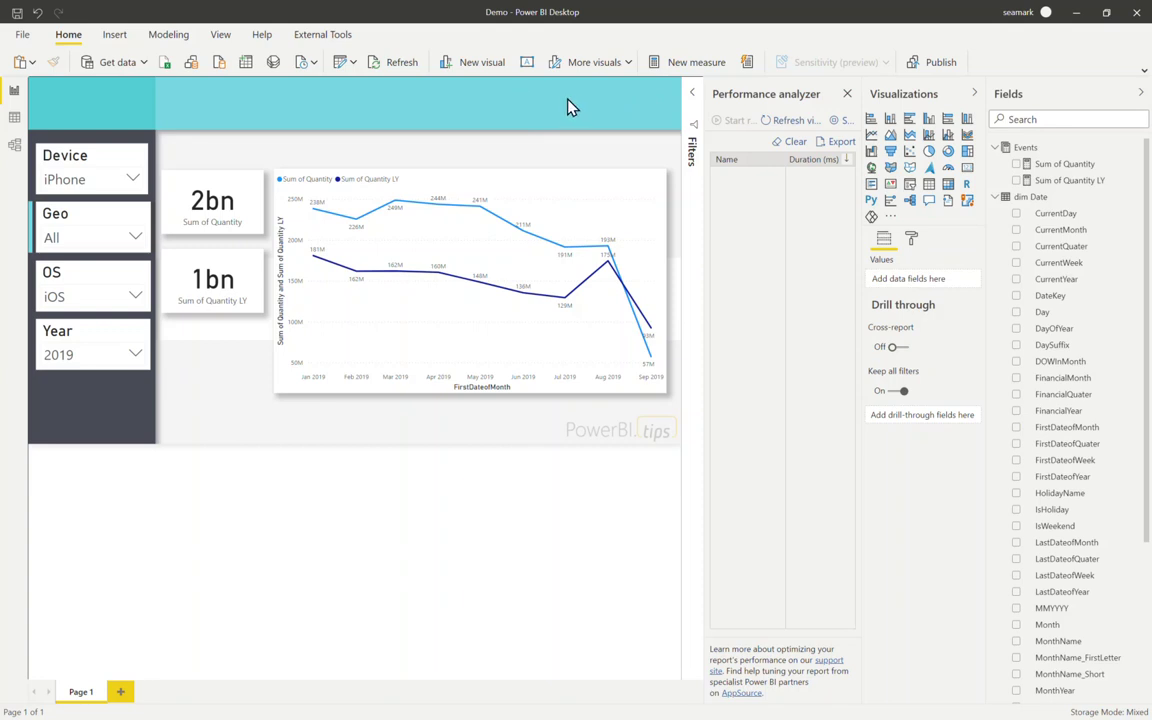
Launch Tabular Editor from External Tools on the Demo model and position its window.
click(315, 34)
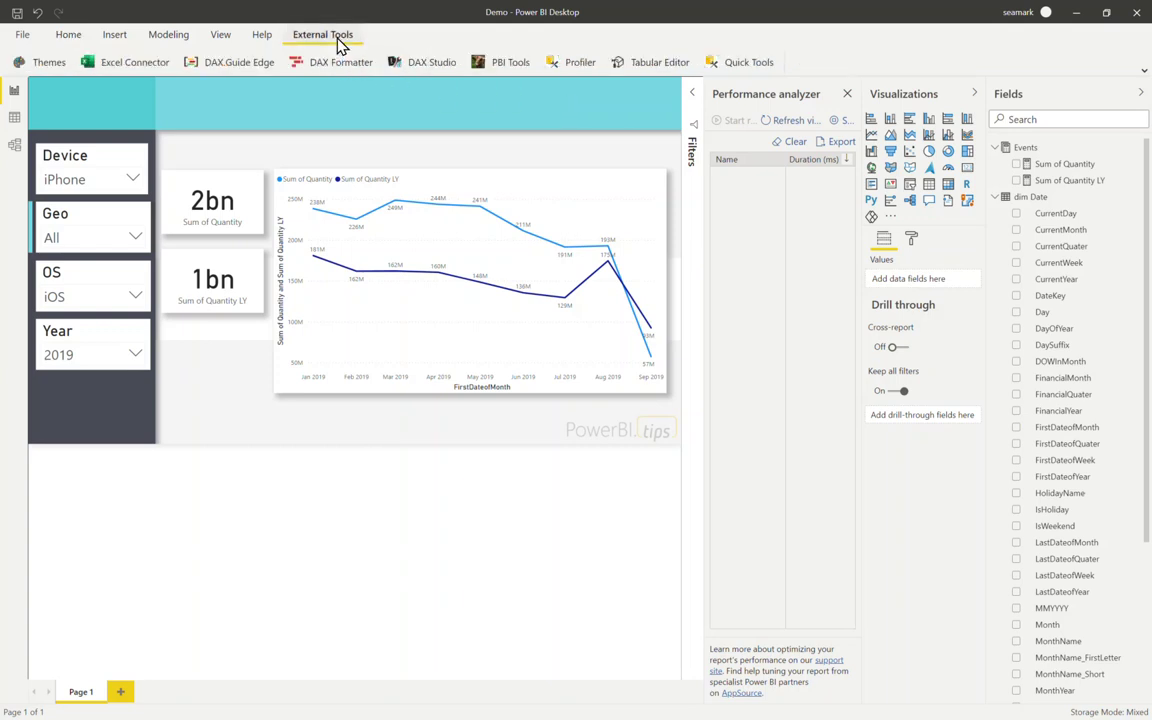
click(660, 69)
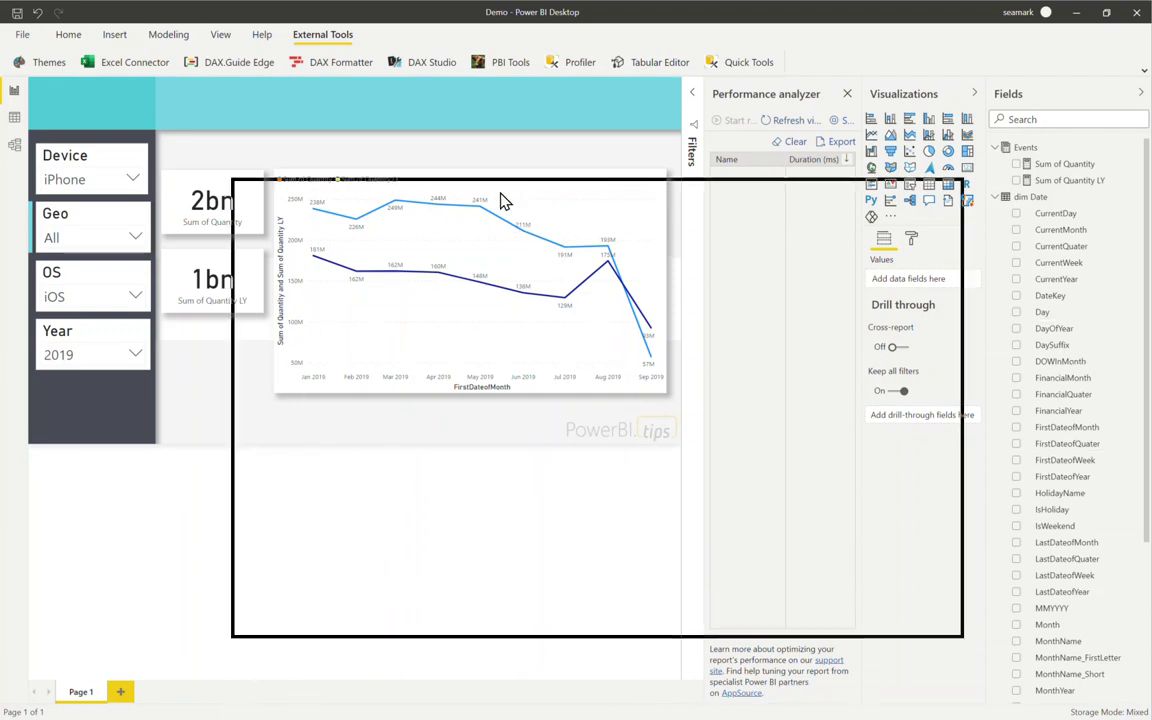
drag(503, 202, 444, 131)
Create a new calculation group named Apply Measures.
double_click(442, 128)
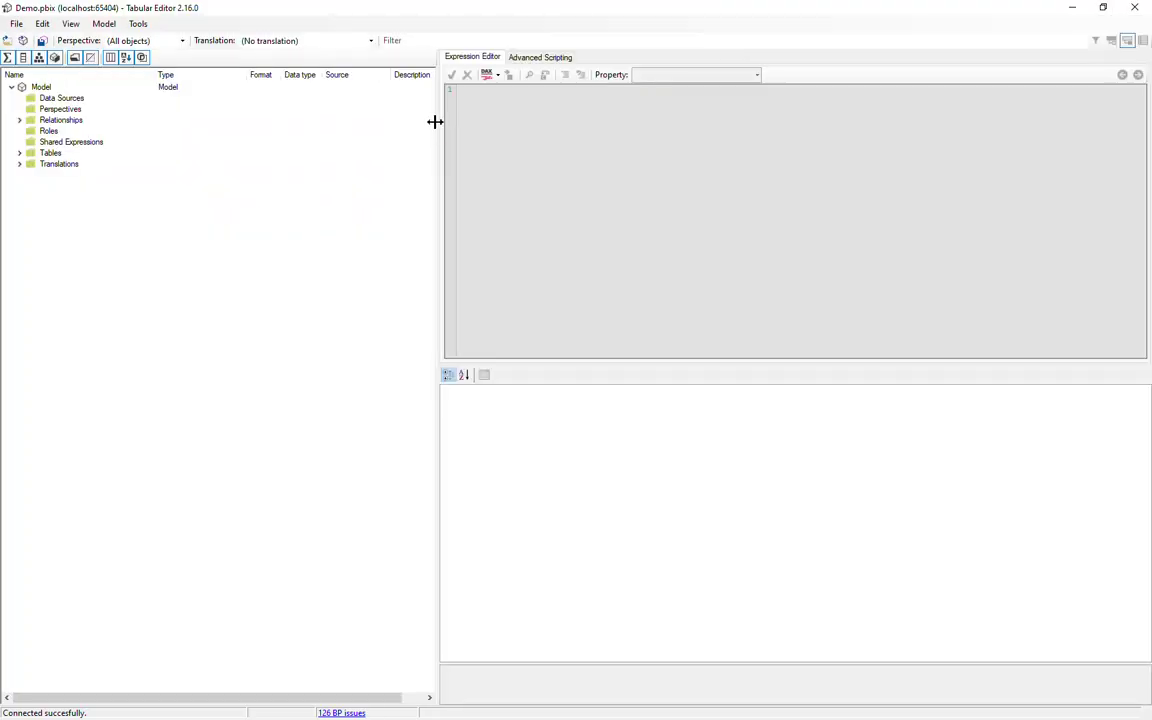
click(105, 24)
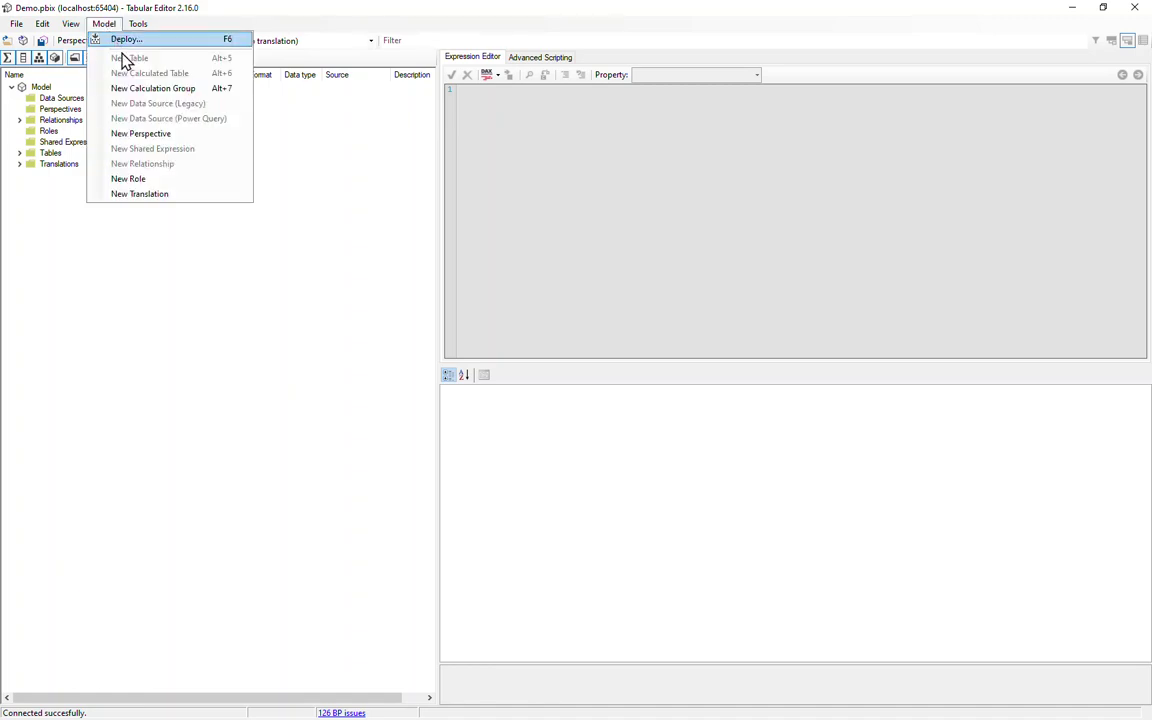
click(139, 89)
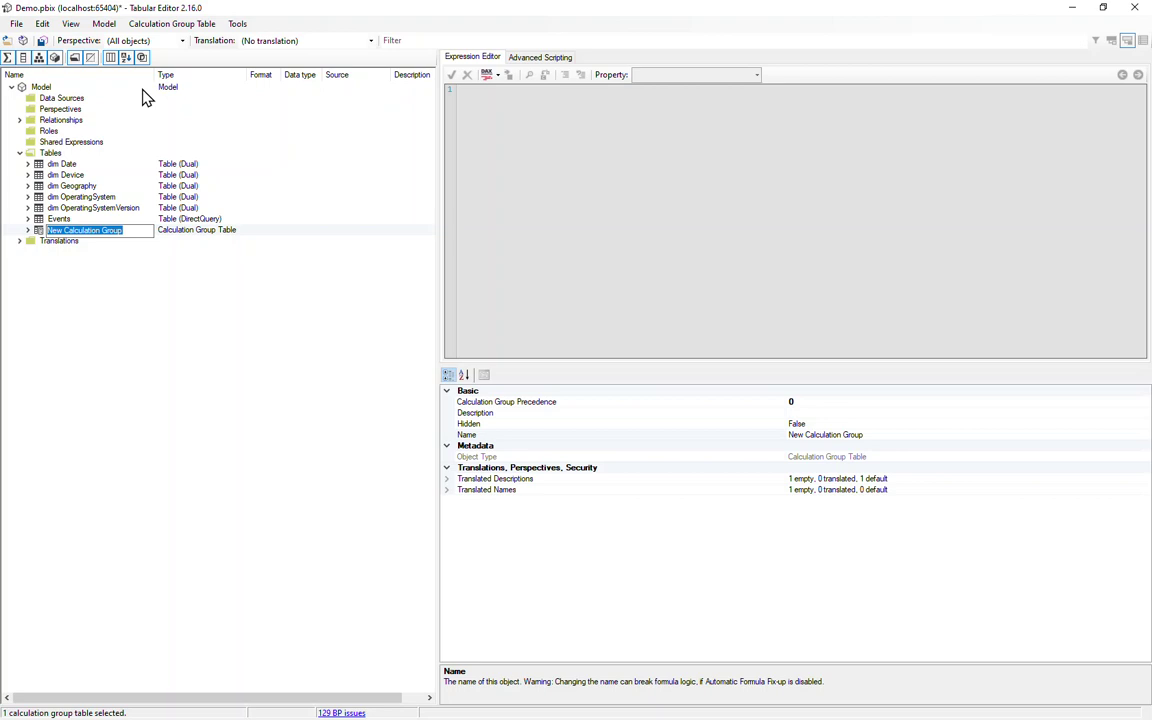
text(Apply Measures)
key(Return)
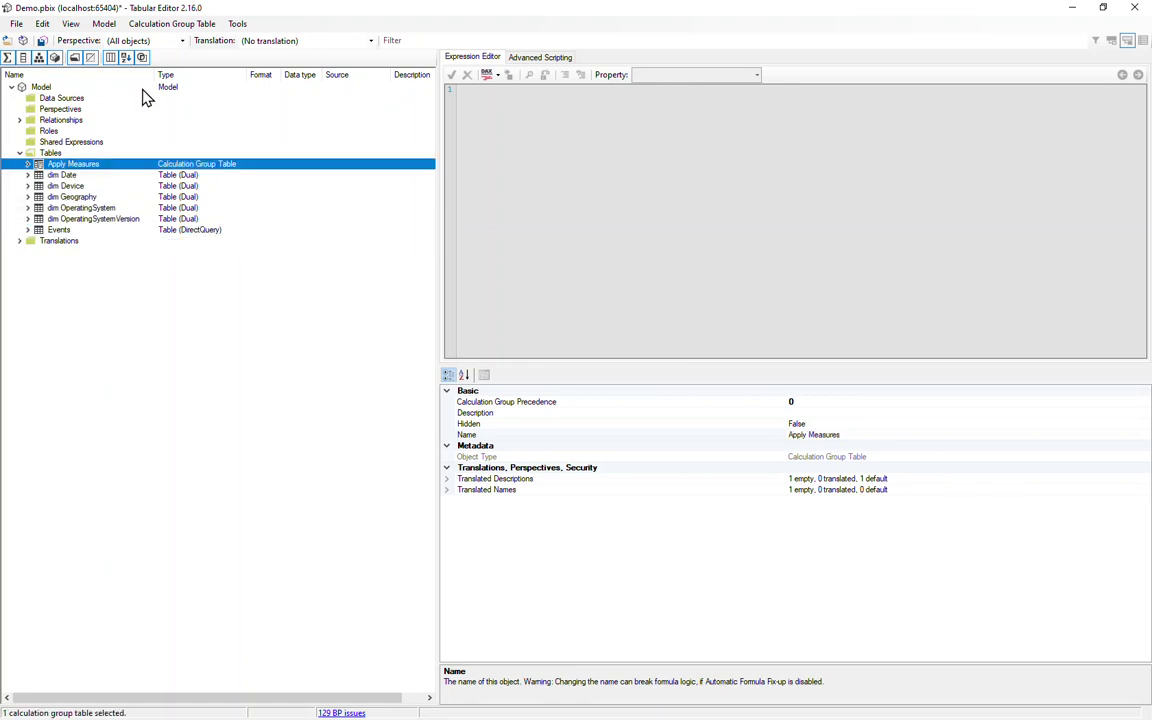
Add an Apply Now calculation item with the expression SELECTEDMEASURE().
click(27, 163)
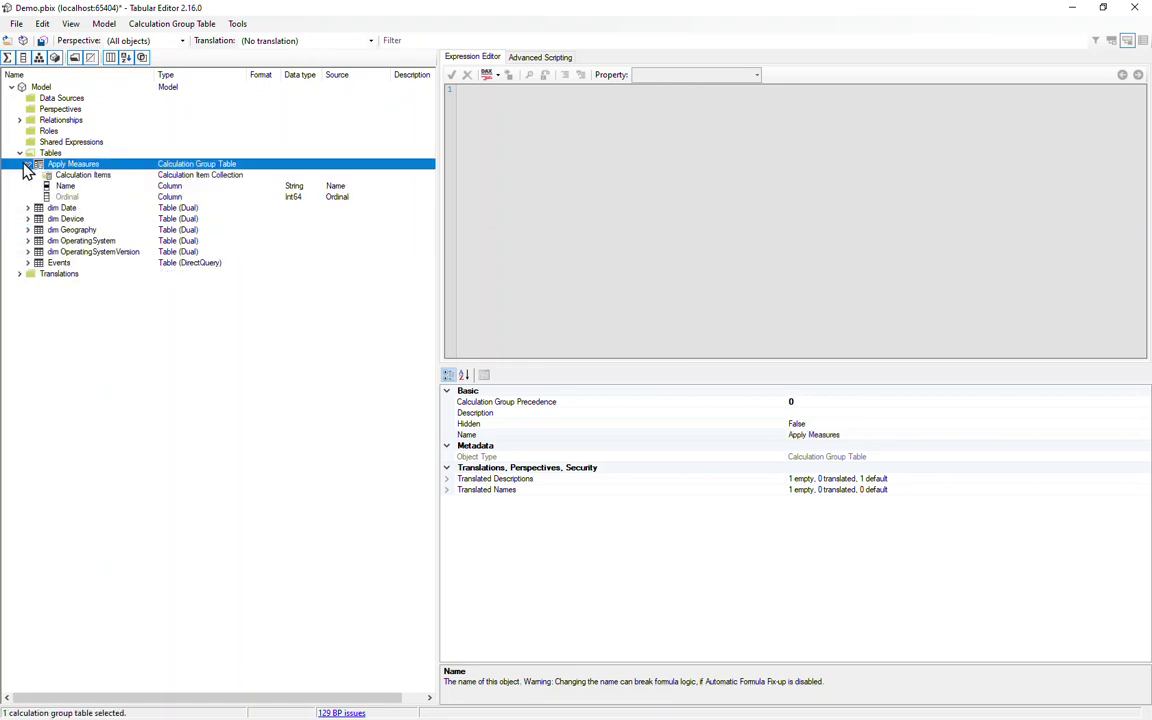
right_click(75, 177)
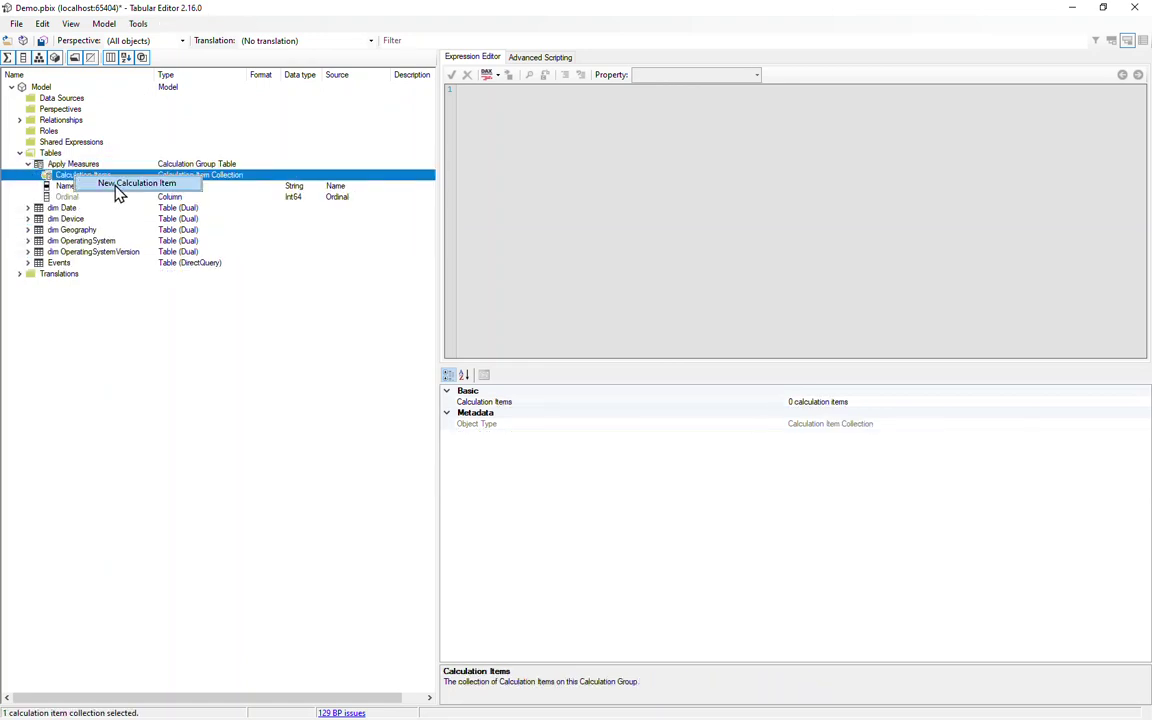
click(116, 186)
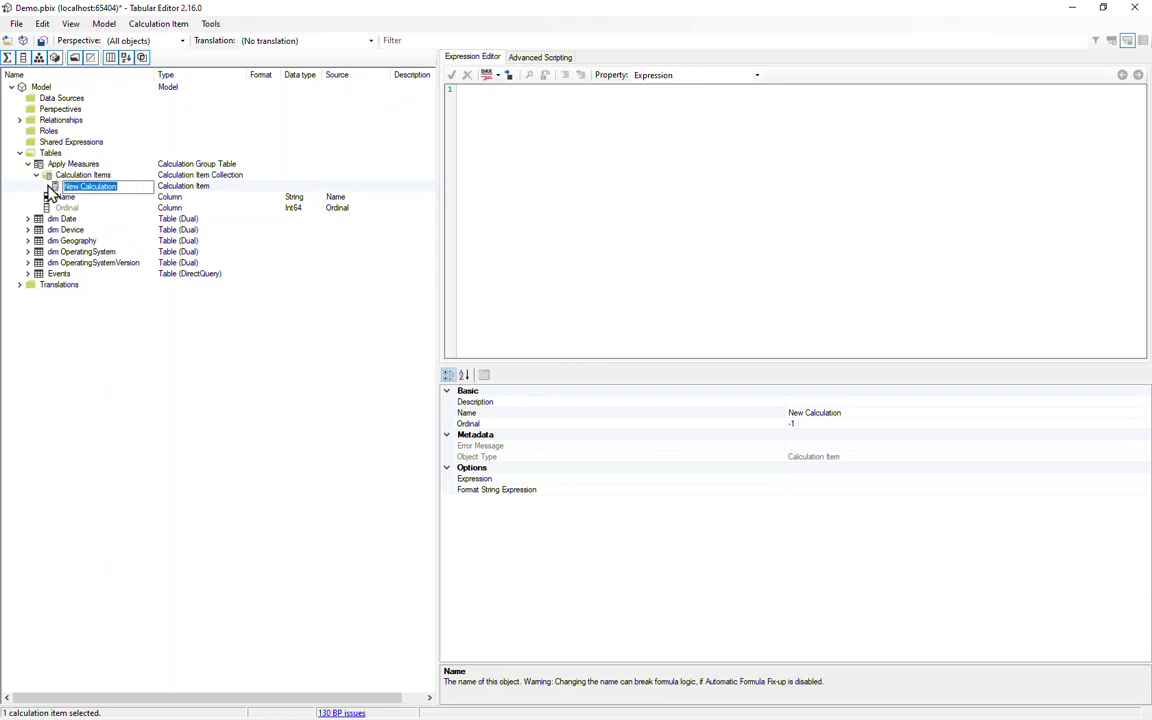
text(Apply Now)
key(Return)
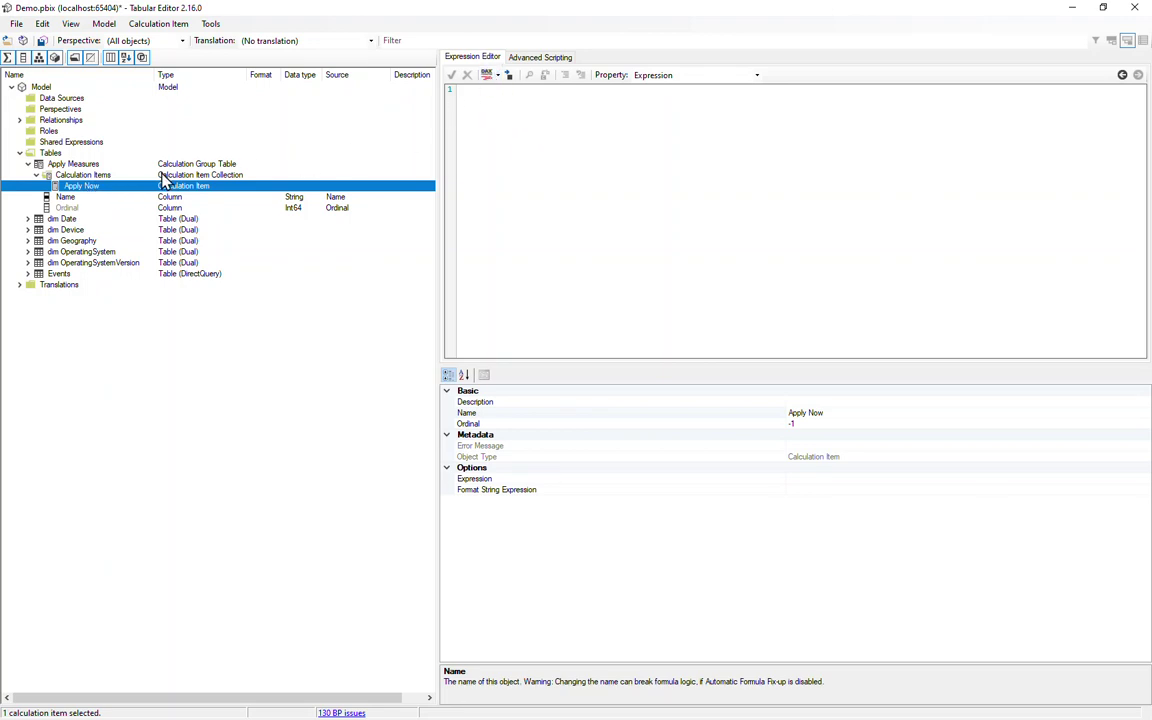
click(508, 117)
text(SELECTEDMEASURE()
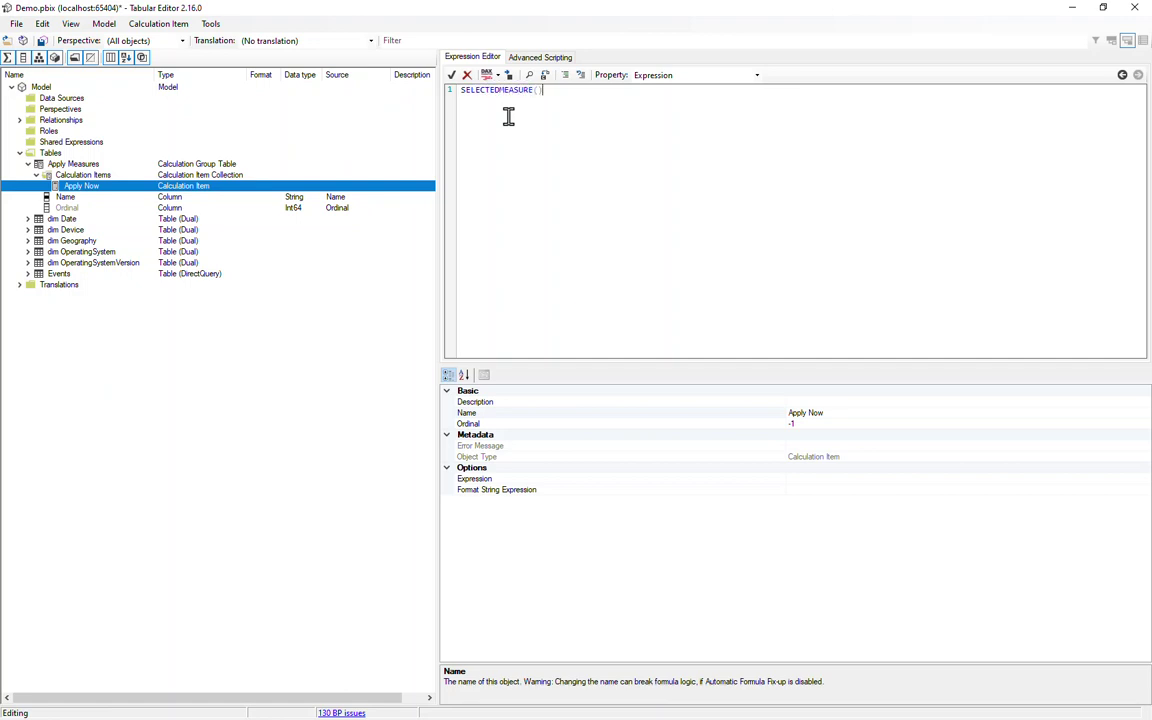
click(100, 175)
Add a Freeze calculation item with expression BLANK() and save the model.
click(142, 187)
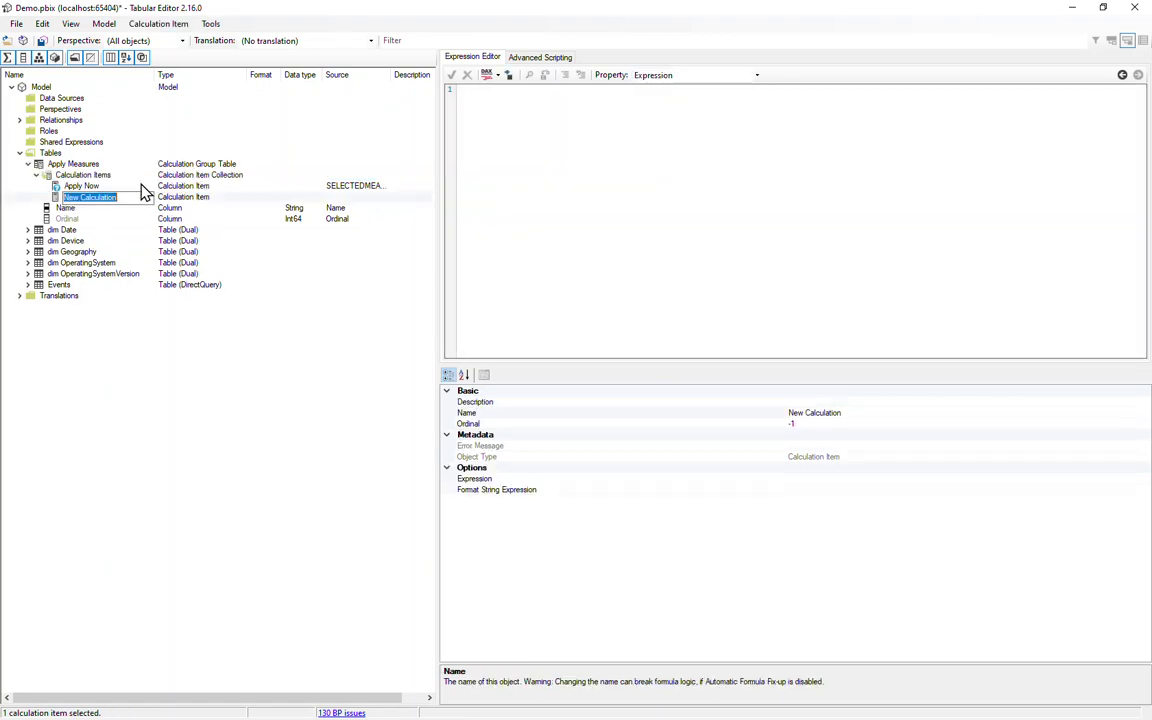
text(Freeze)
key(Return)
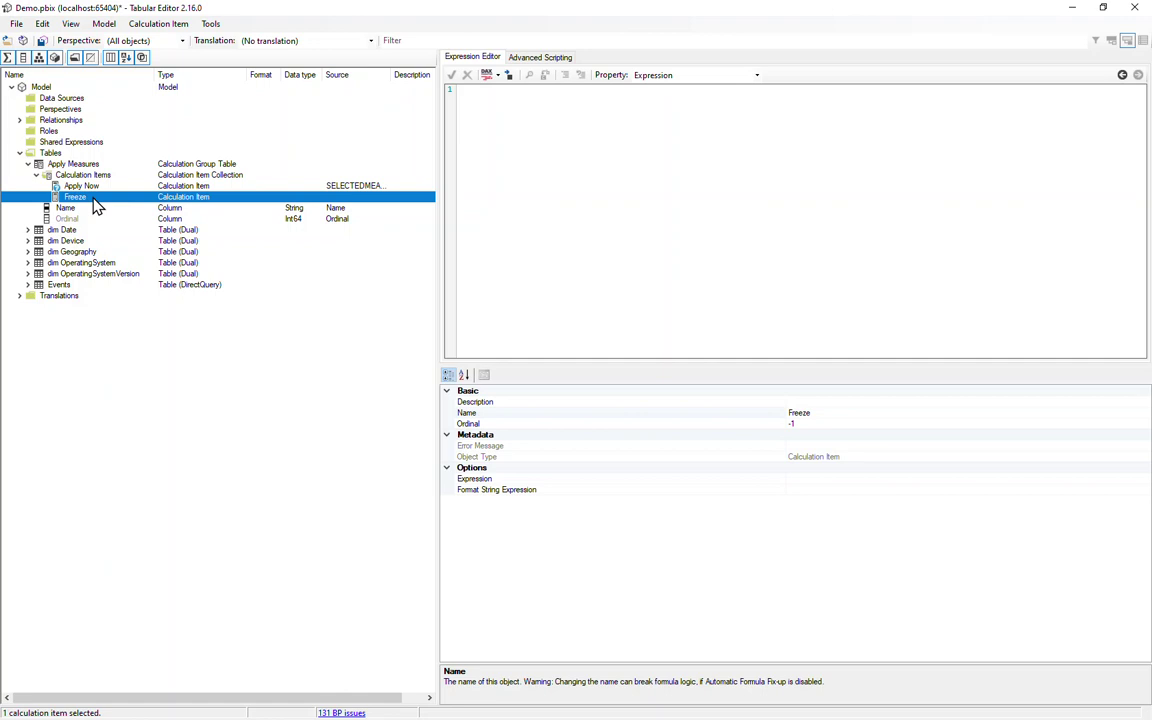
click(523, 136)
text(BL)
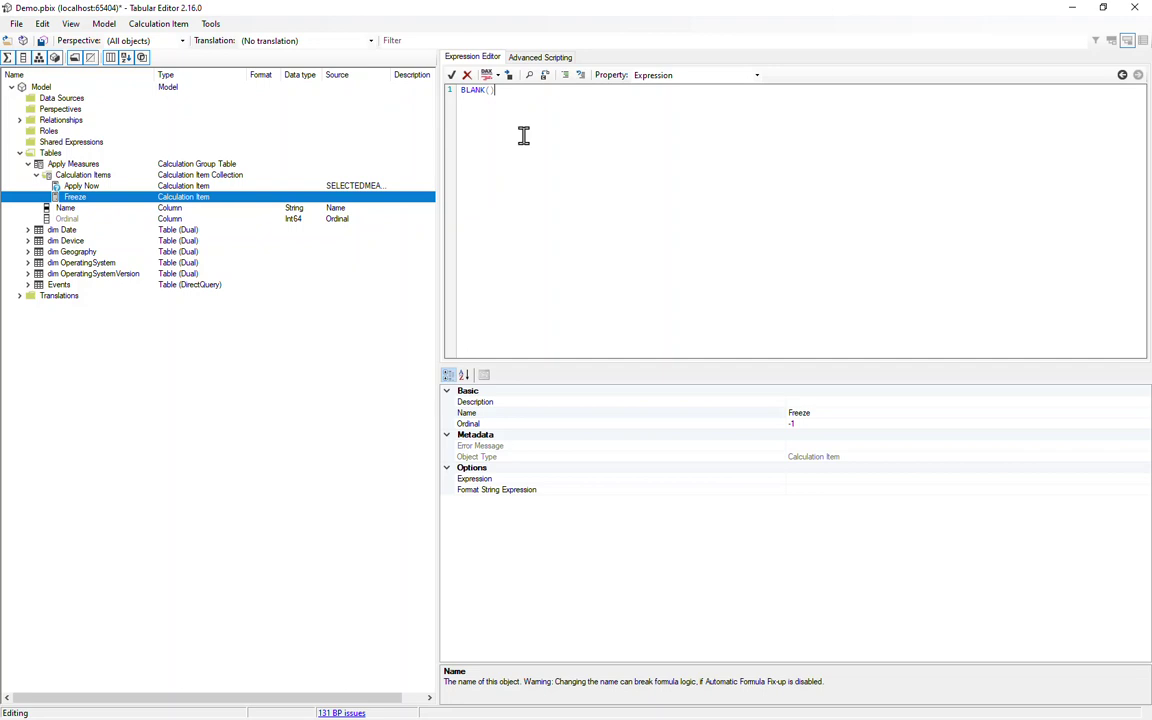
text(ANK())
scroll(523, 136, up, 5)
key(Return)
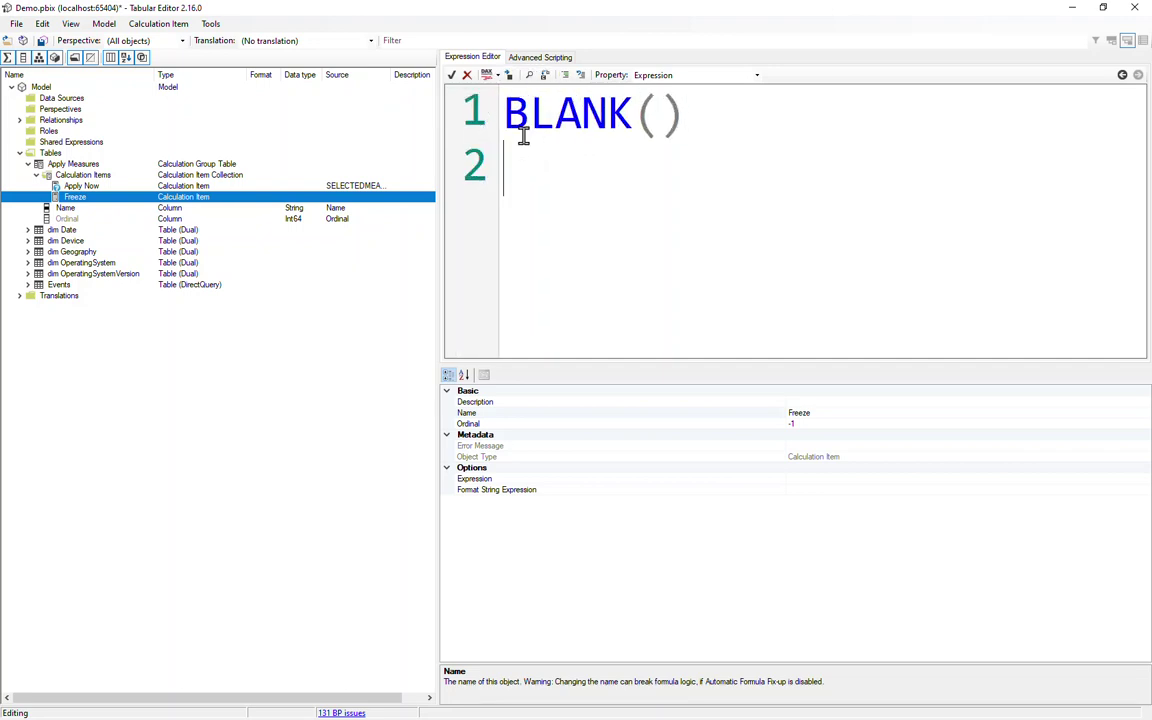
key(BackSpace)
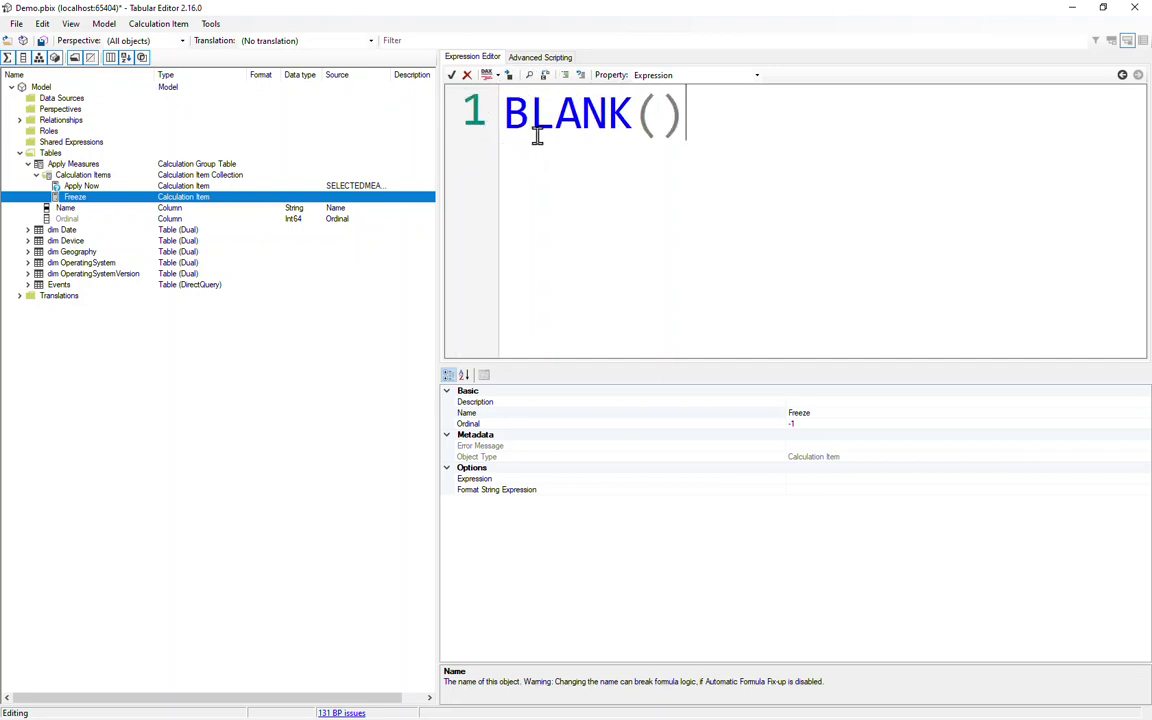
click(90, 187)
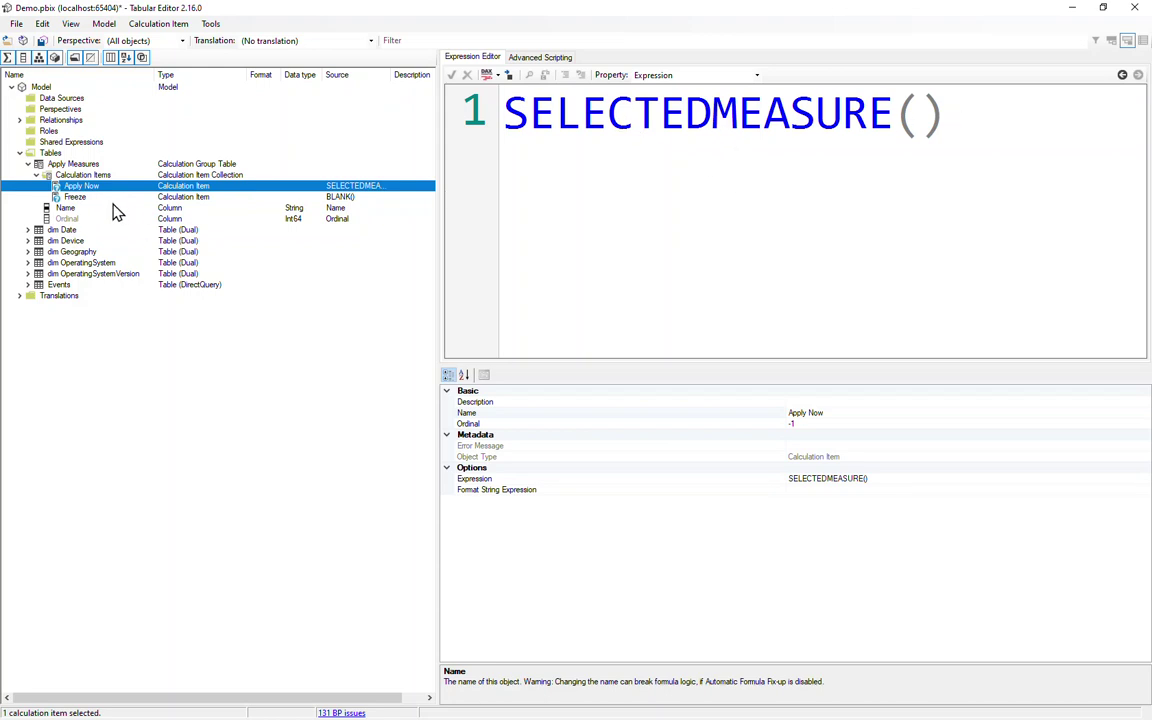
key(Down)
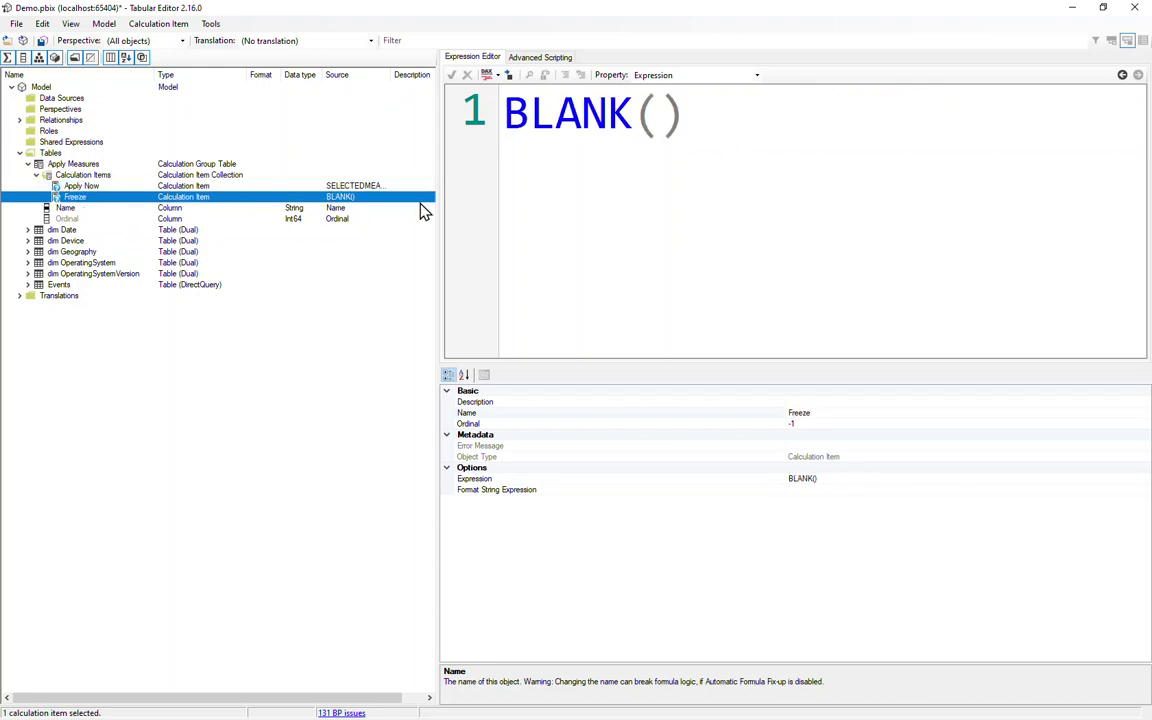
click(17, 24)
click(42, 72)
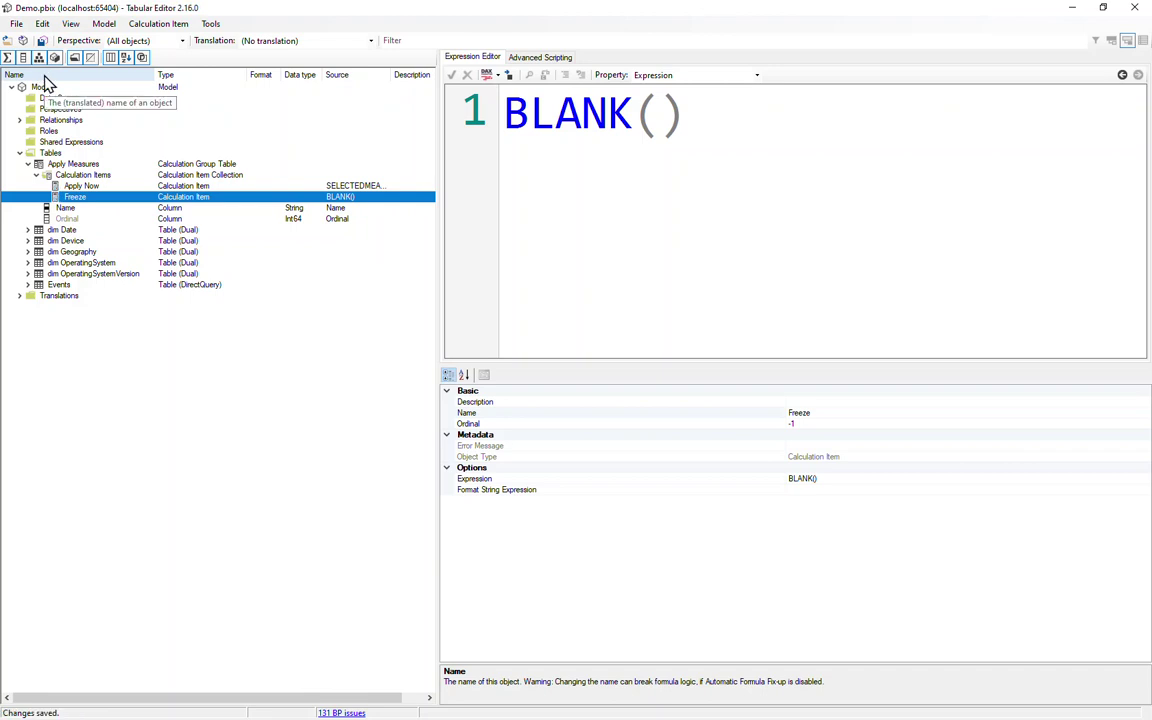
Refresh calculation groups in Power BI and expand Apply Measures to reveal its Name field.
click(1075, 9)
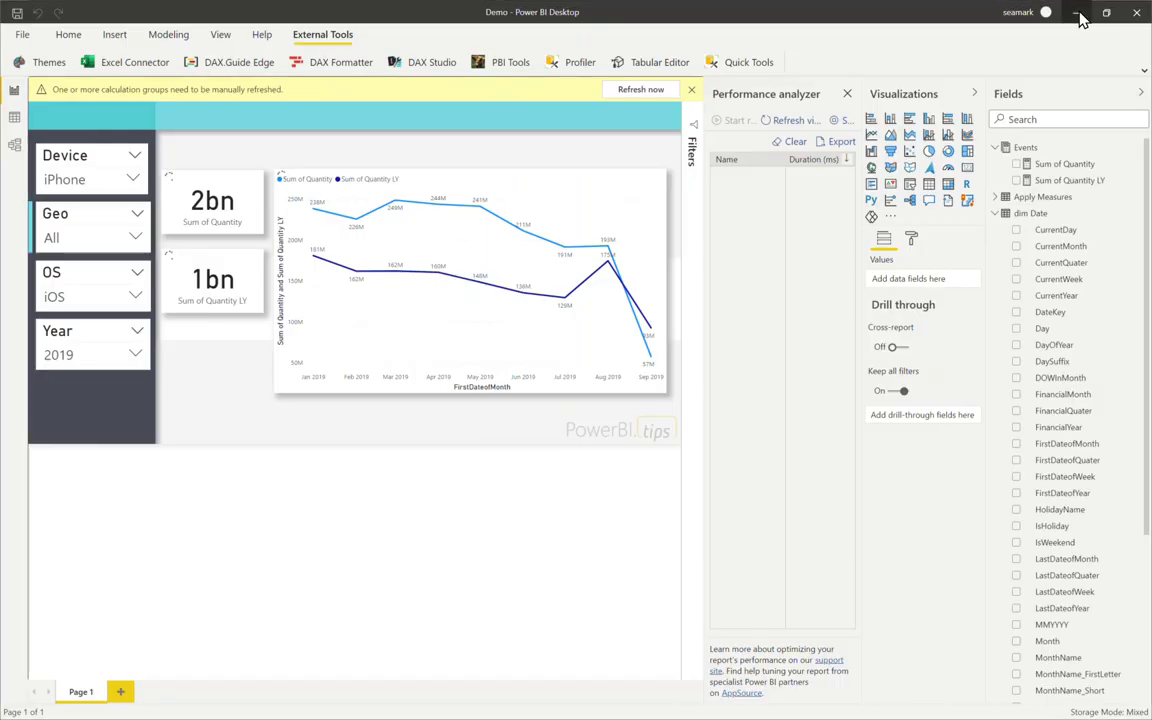
click(656, 90)
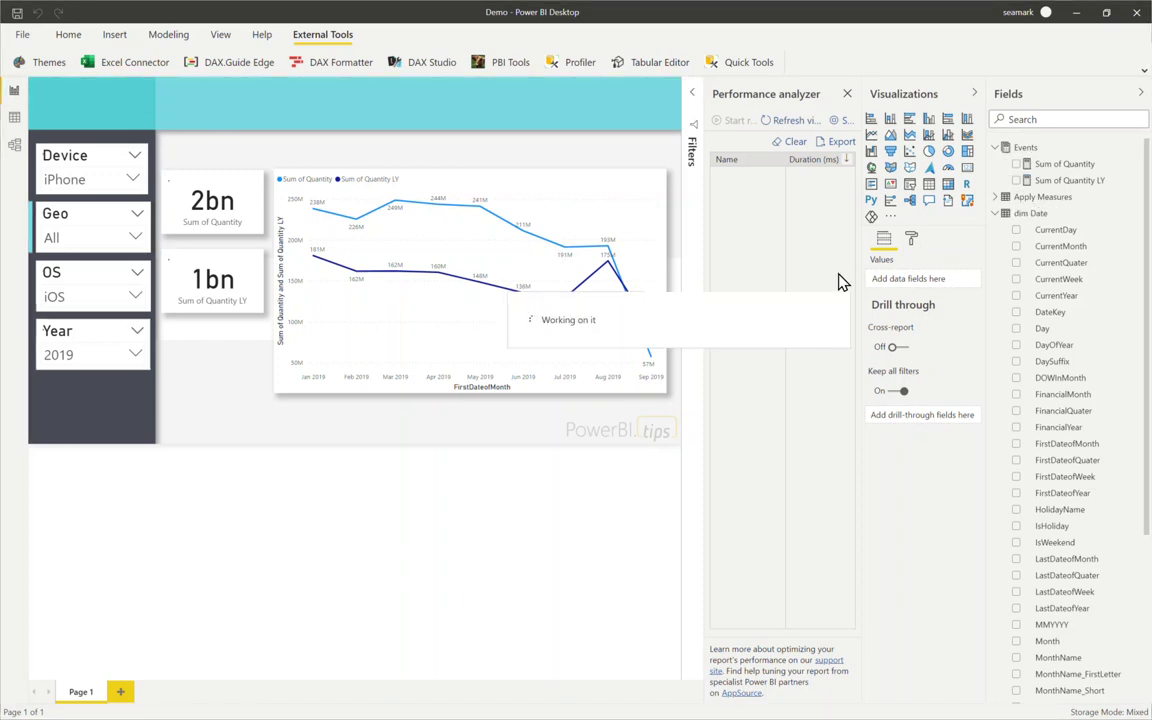
click(996, 215)
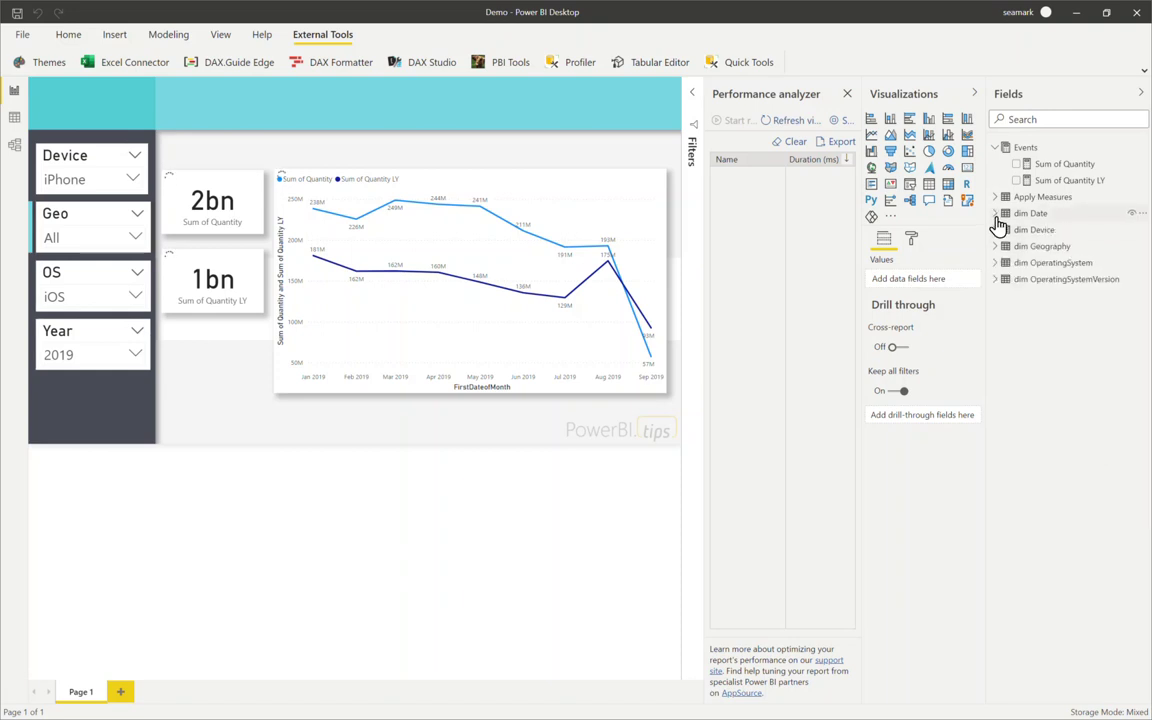
click(996, 199)
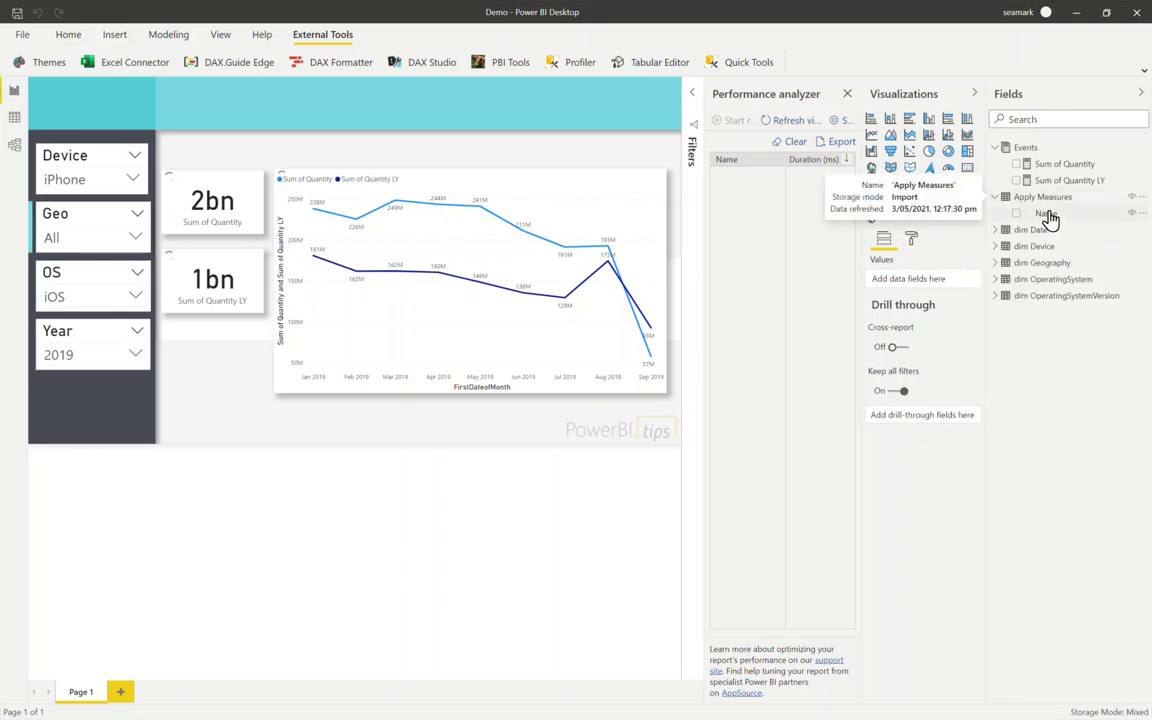
Make a slicer from the Apply Measures Name field as a strip in the top banner.
drag(1046, 213, 571, 108)
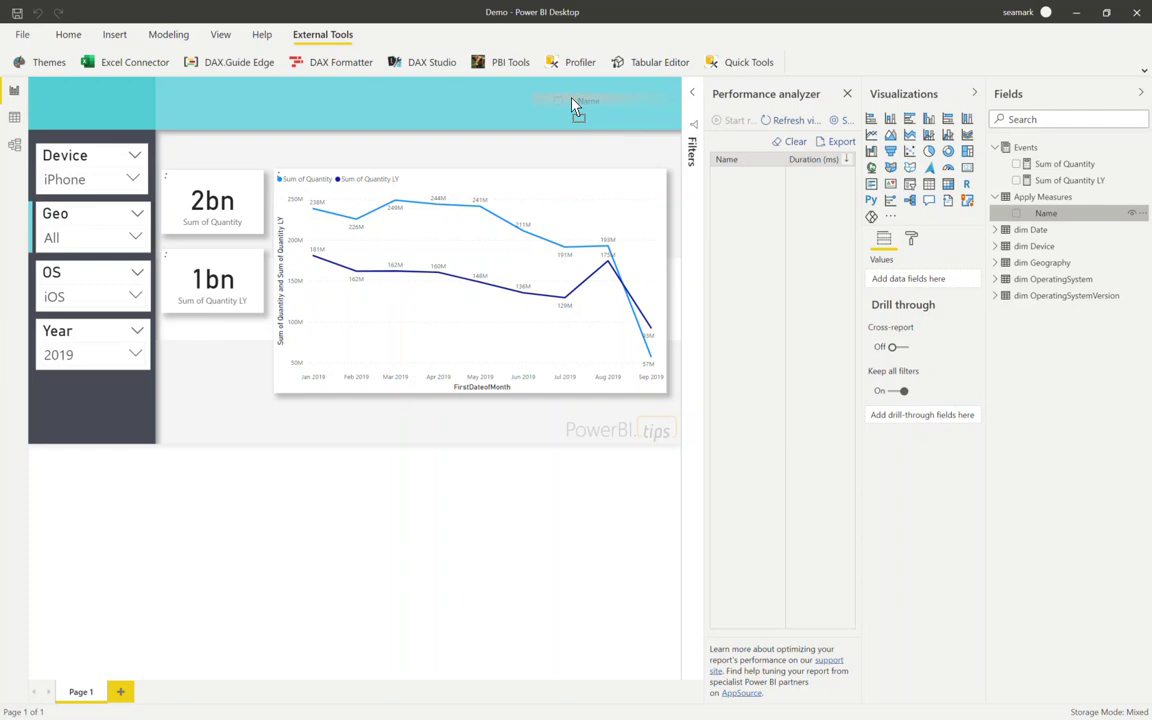
click(910, 184)
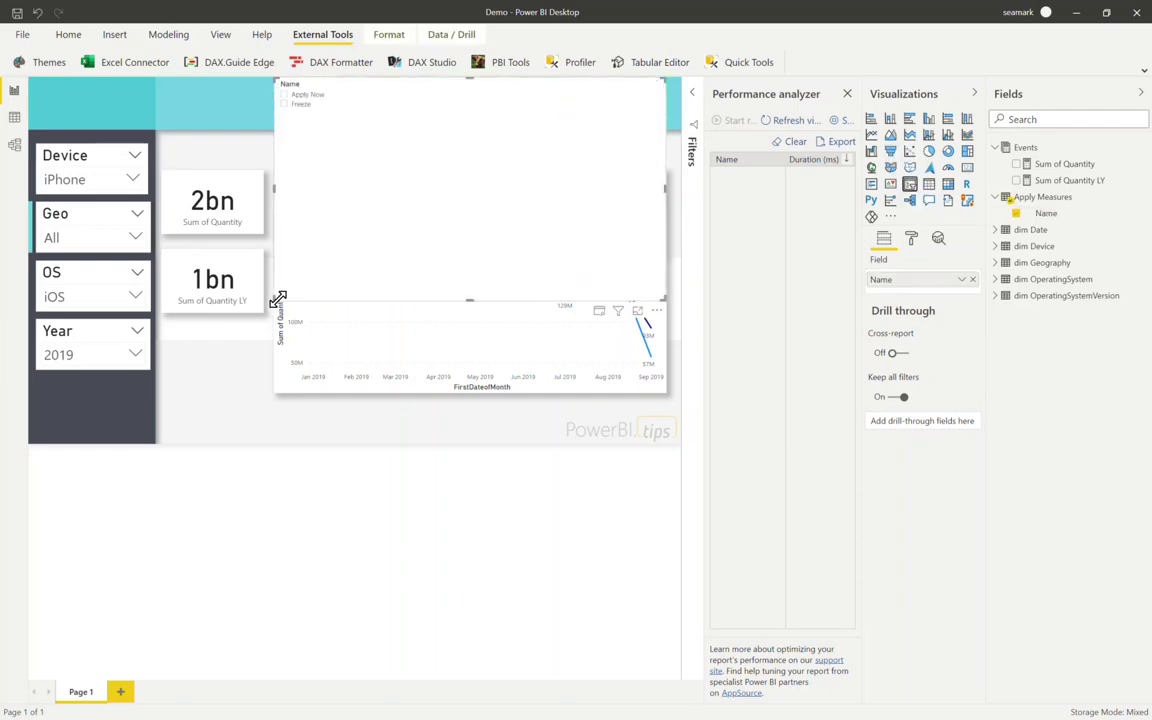
drag(278, 301, 388, 133)
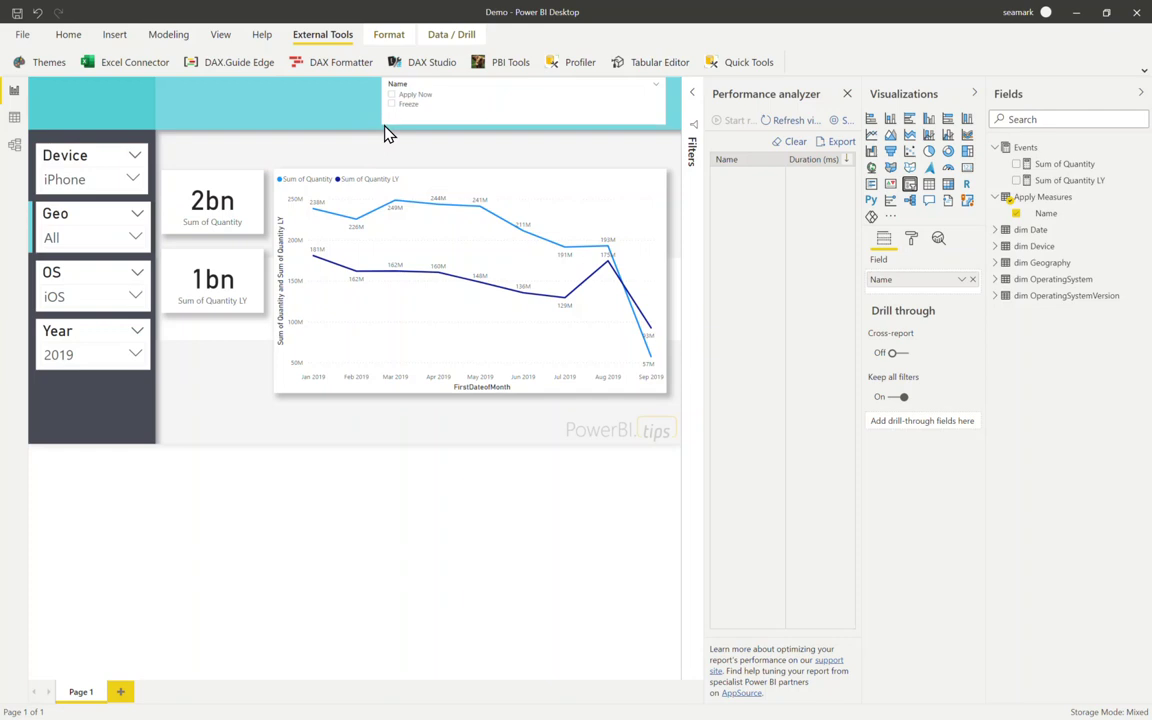
Set slicer orientation to Horizontal, background and header Off, and shrink it into the top-right.
click(910, 238)
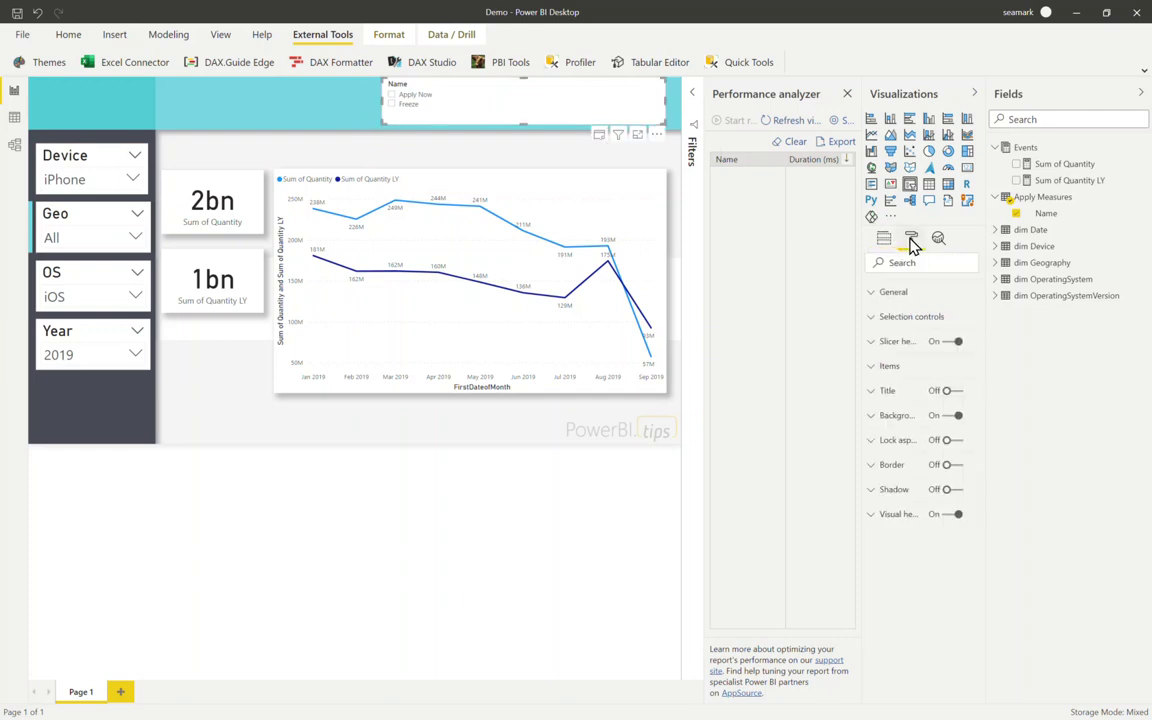
click(891, 322)
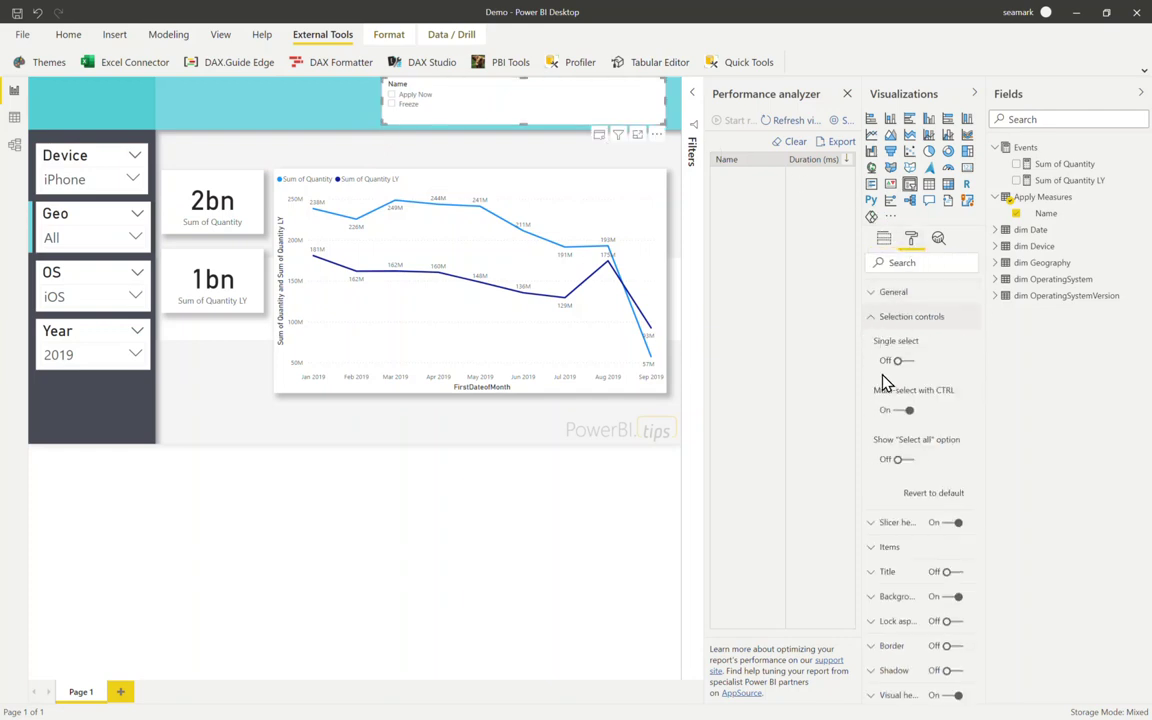
click(876, 298)
click(908, 420)
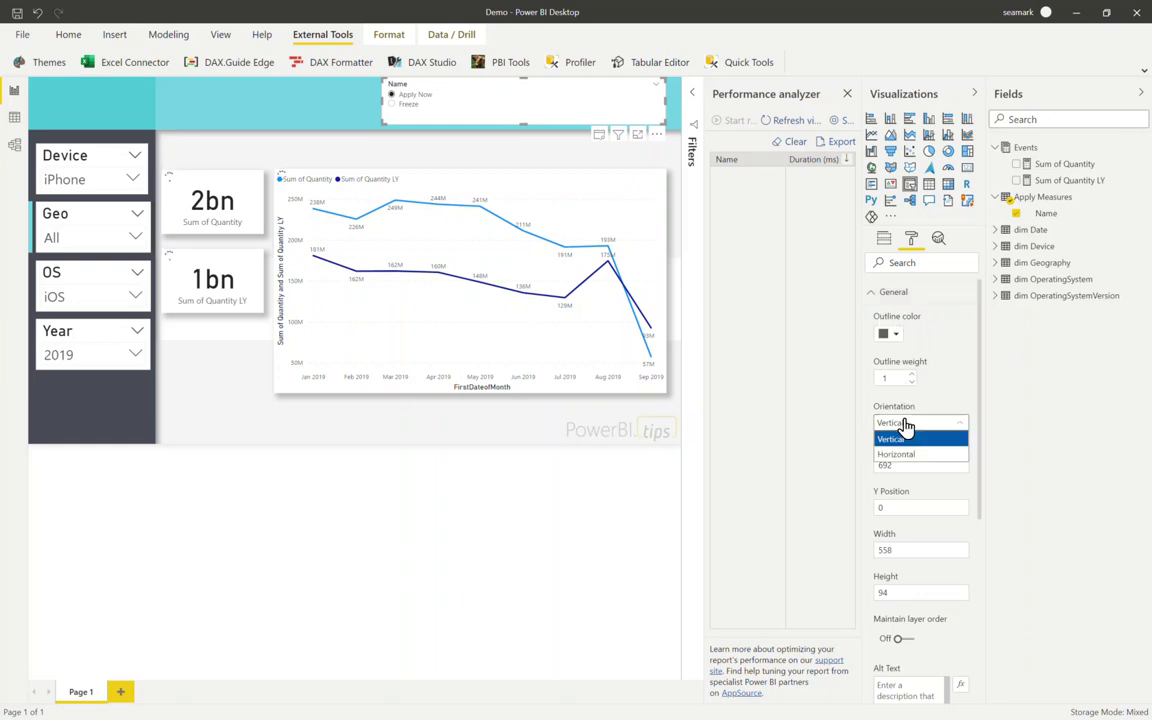
click(905, 453)
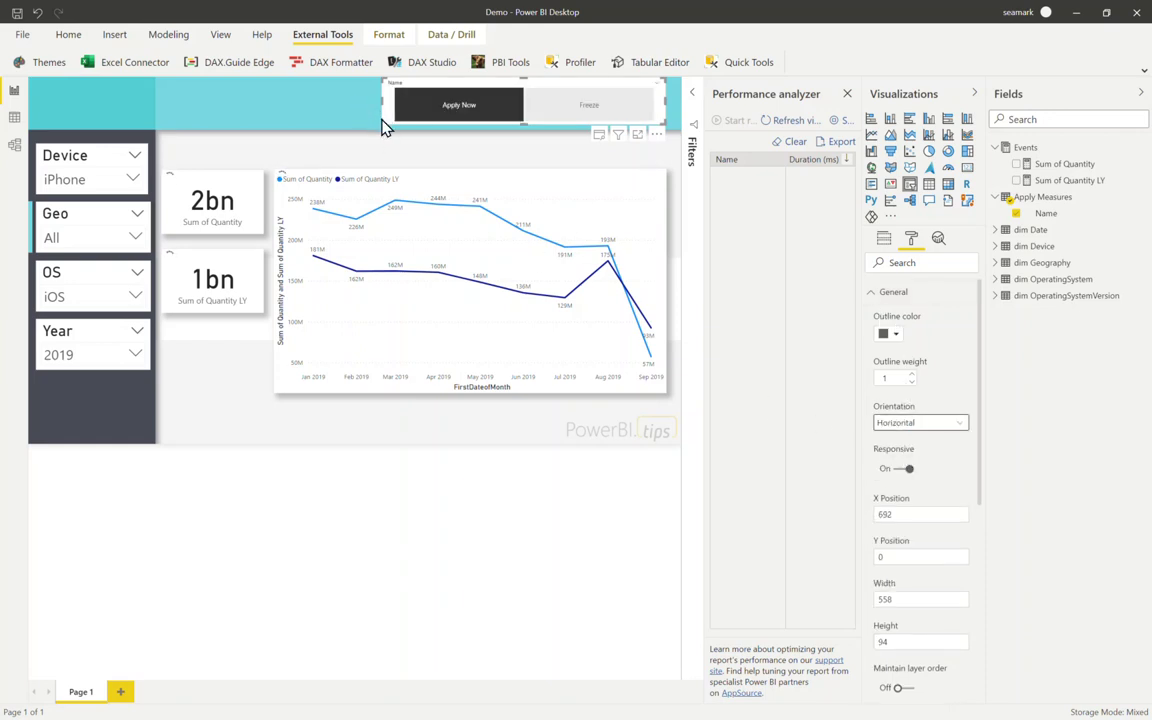
click(877, 293)
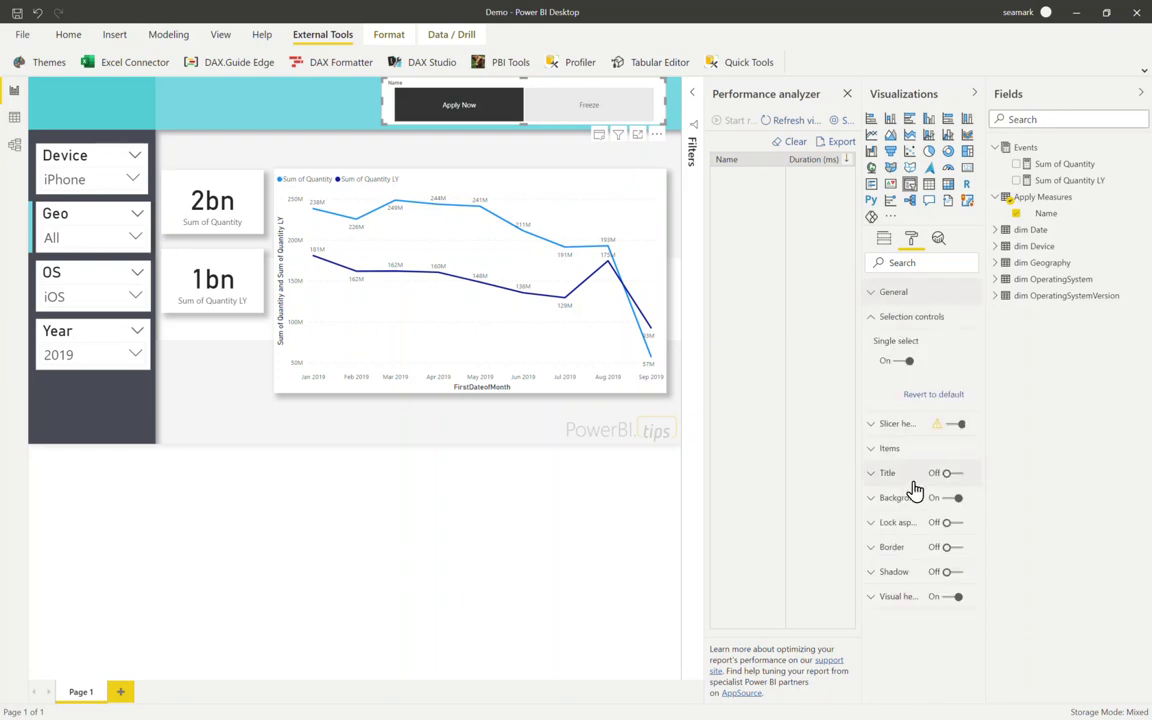
click(950, 497)
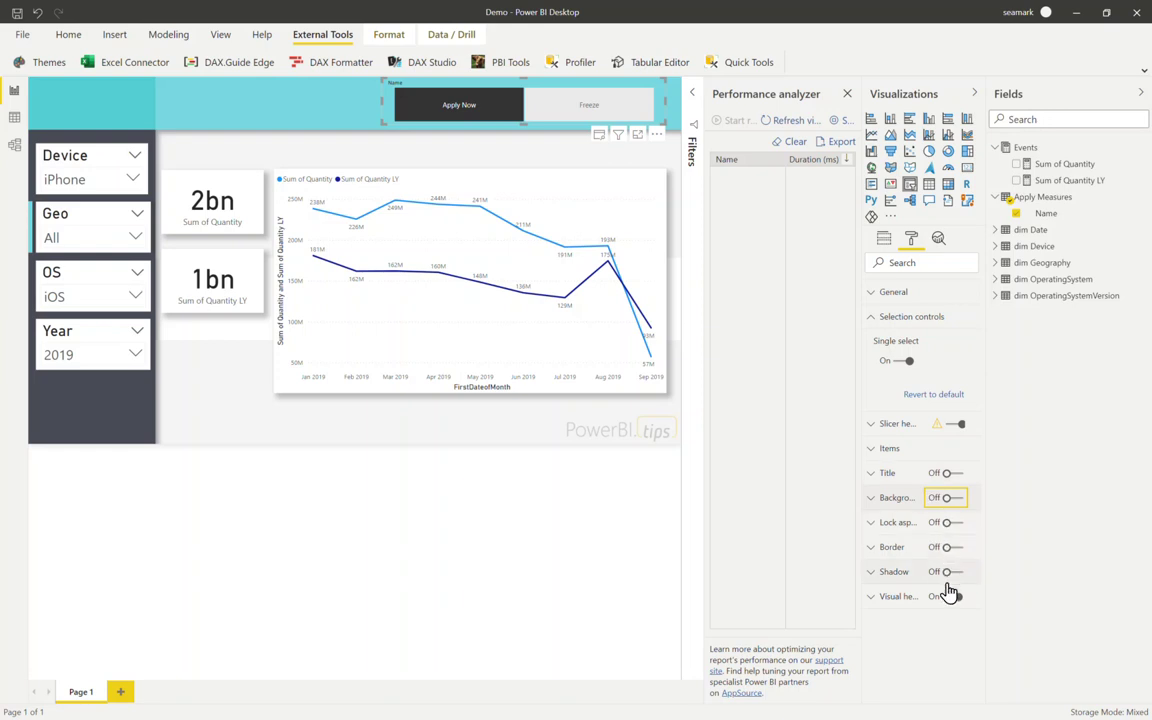
click(954, 424)
drag(407, 118, 514, 108)
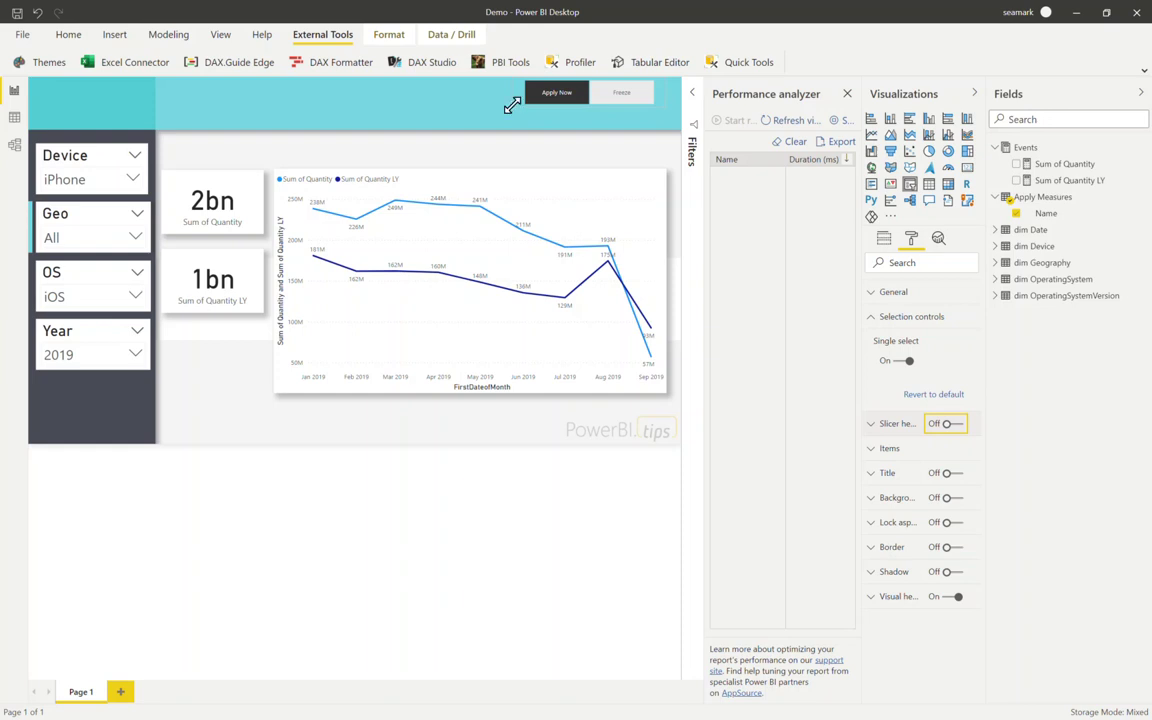
click(470, 106)
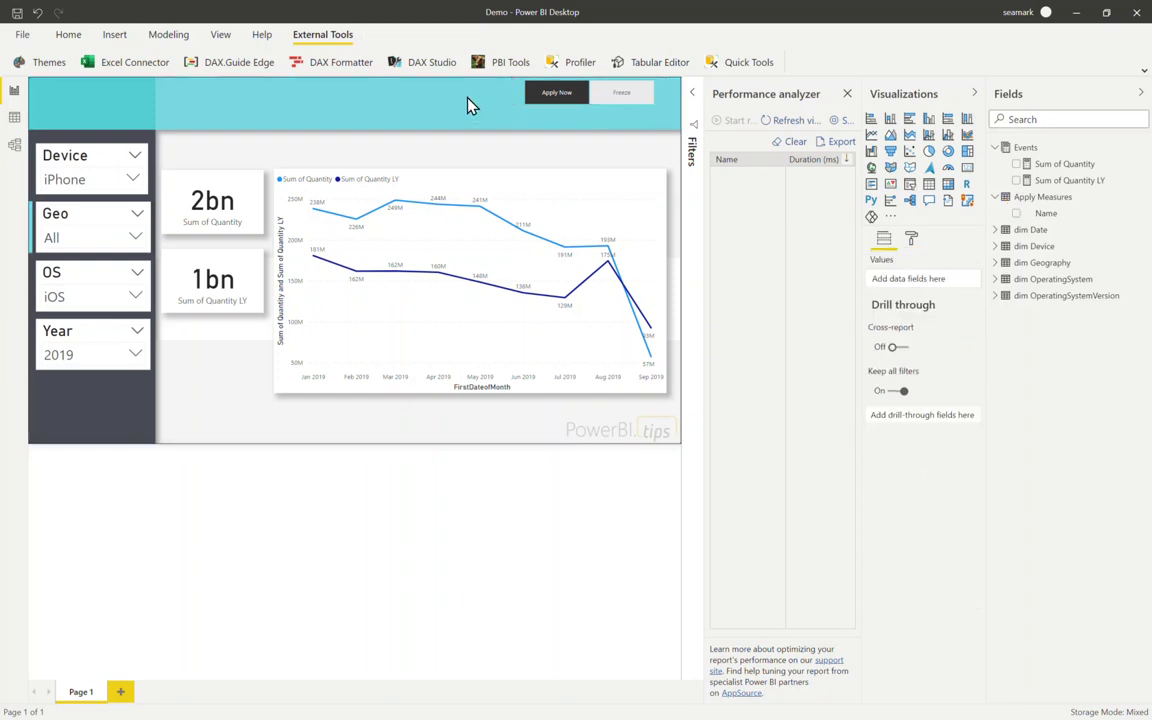
Select Freeze in the slicer, then set Device to iPad and Year to 2017.
click(610, 100)
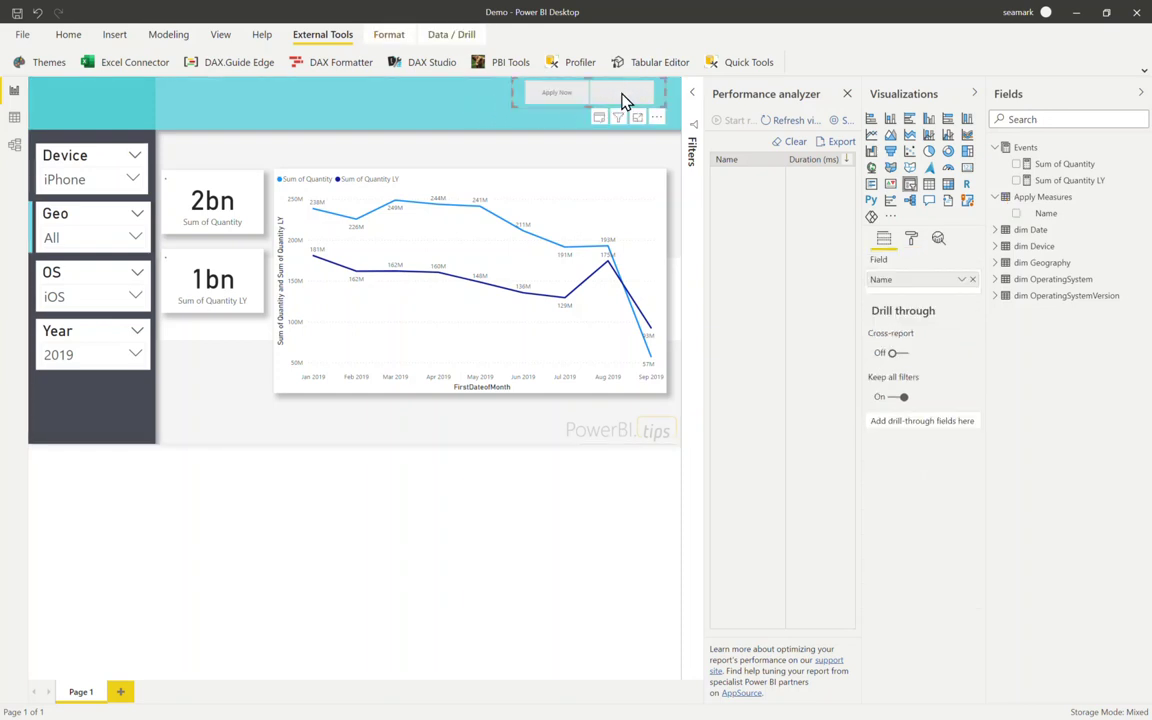
click(622, 100)
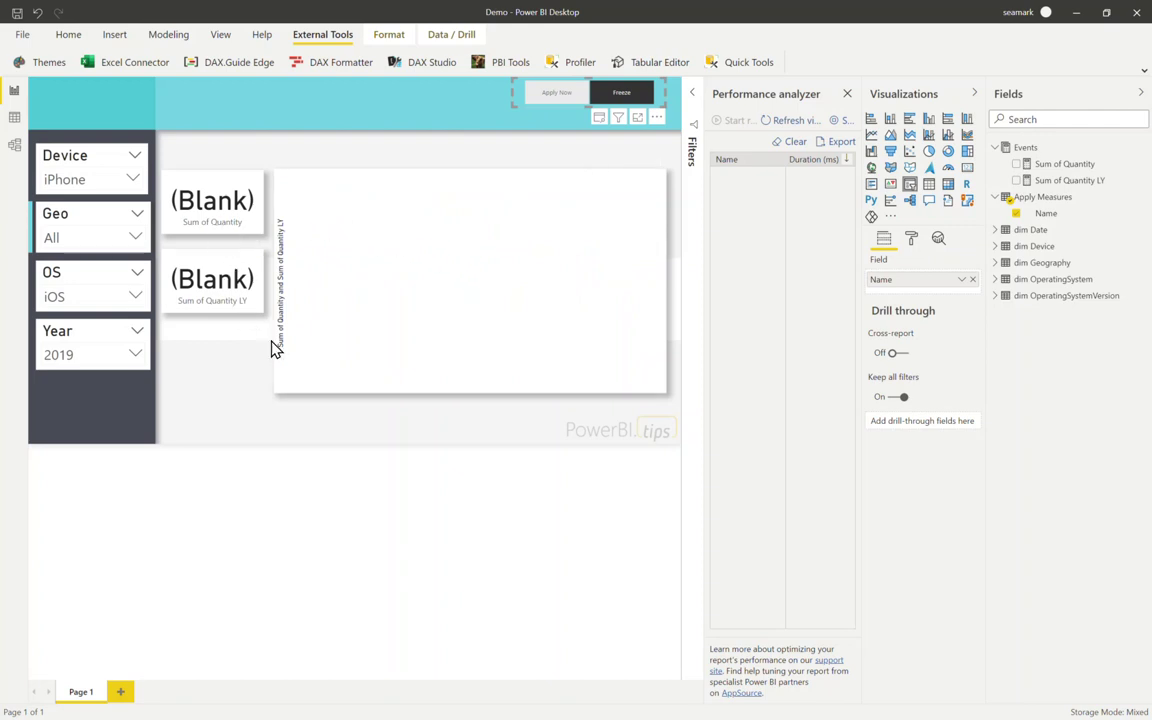
click(134, 181)
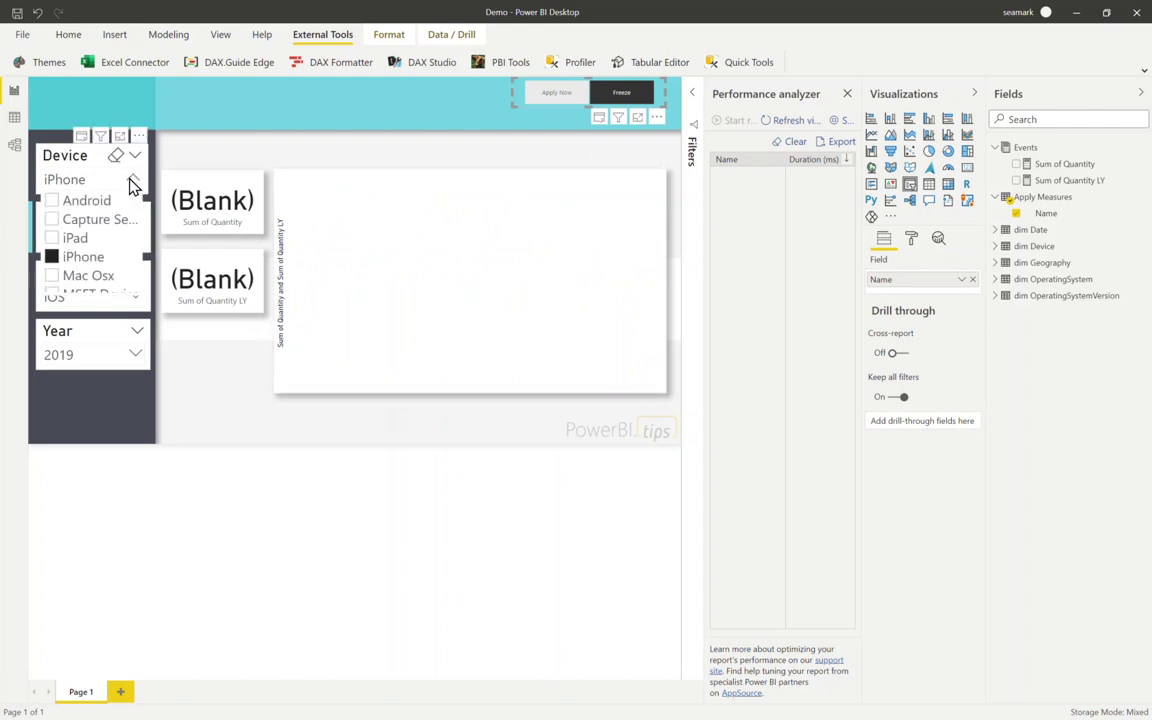
click(52, 240)
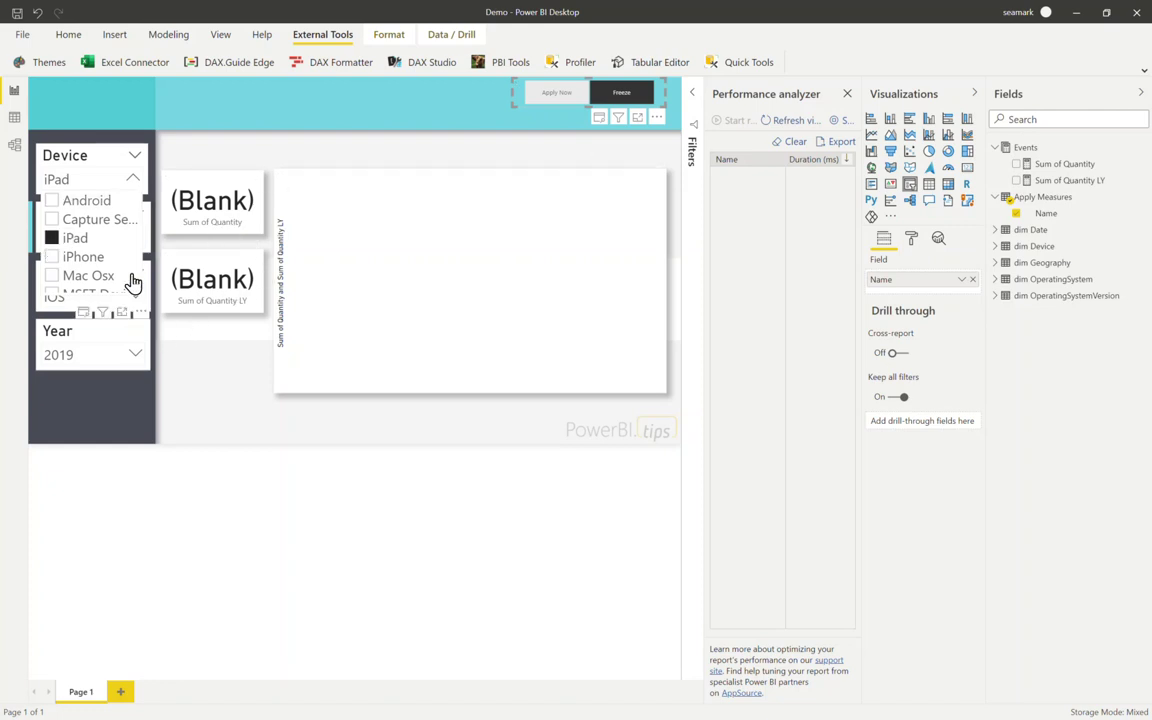
click(134, 181)
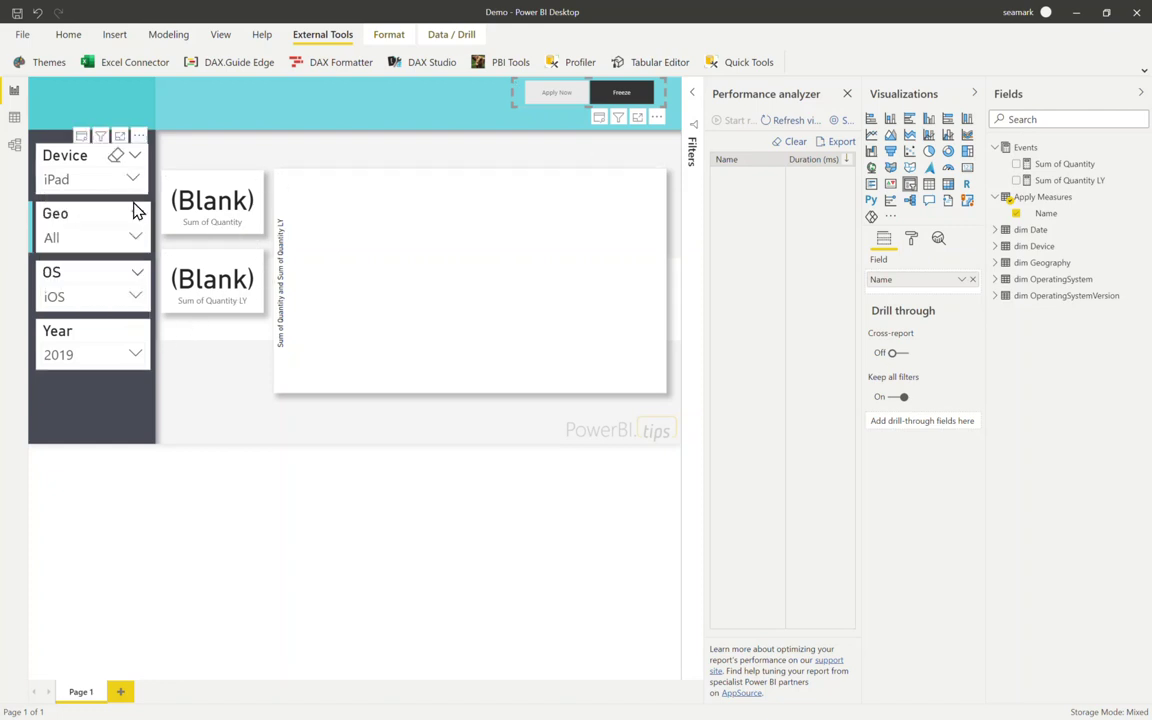
click(134, 355)
click(53, 376)
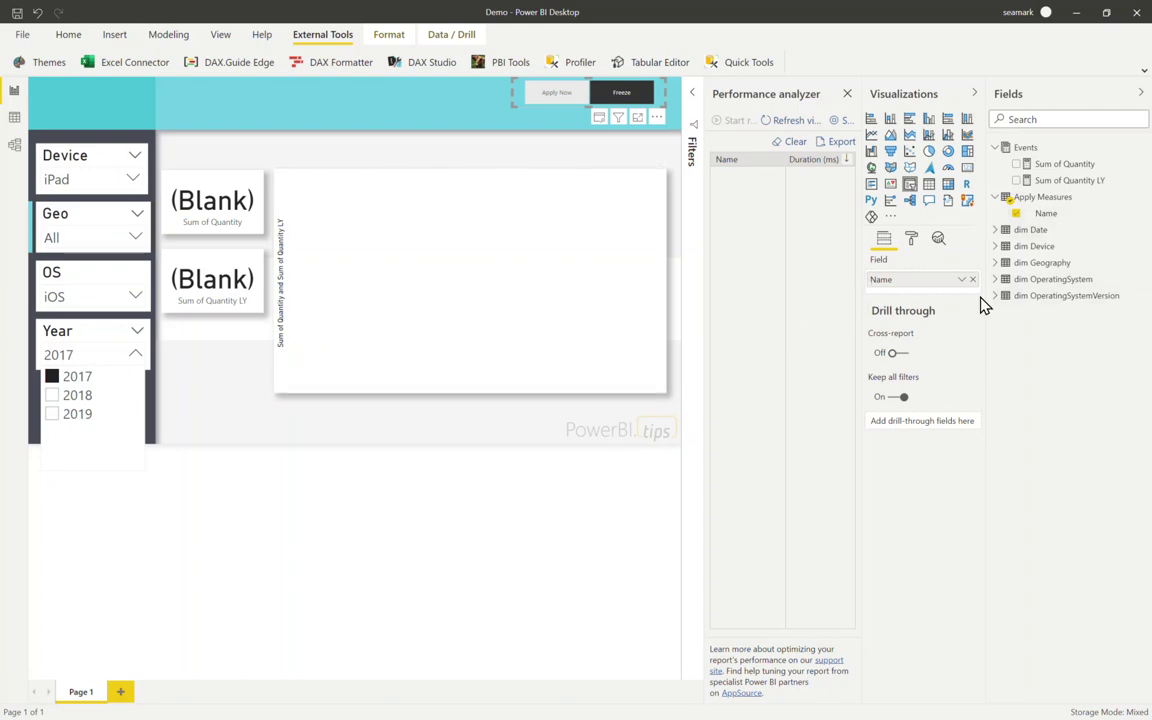
Add both quantity measures to the line chart values and switch the slicer to Apply Now.
click(496, 316)
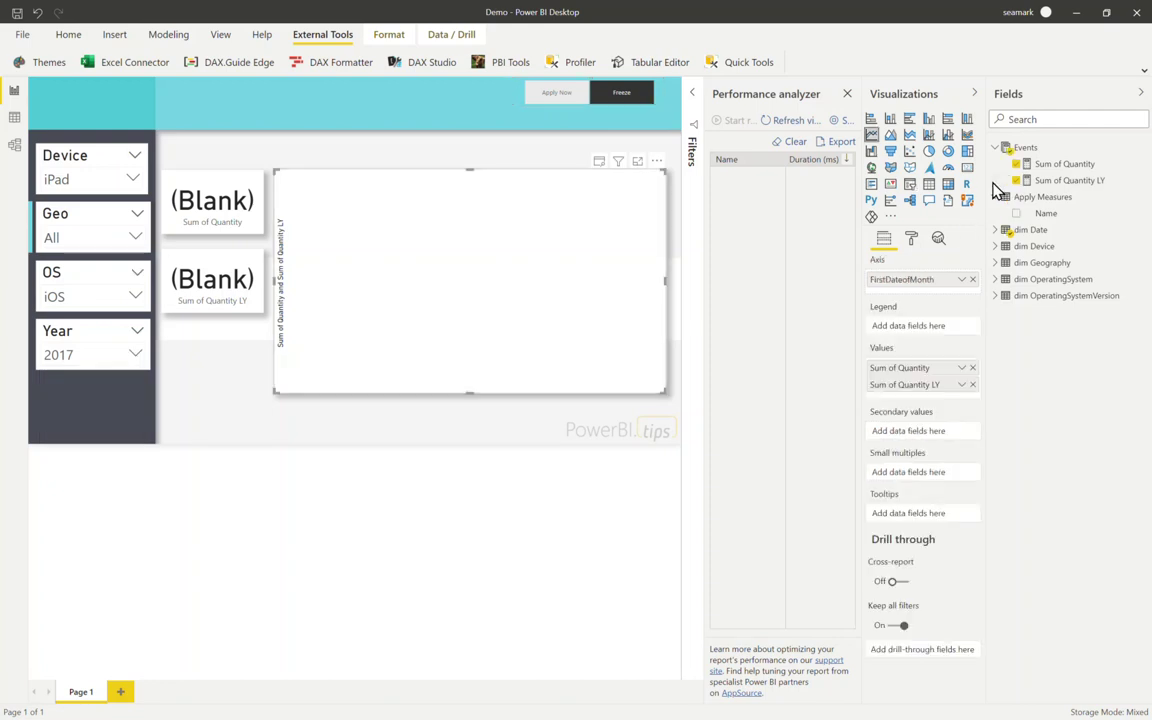
drag(1065, 181, 910, 396)
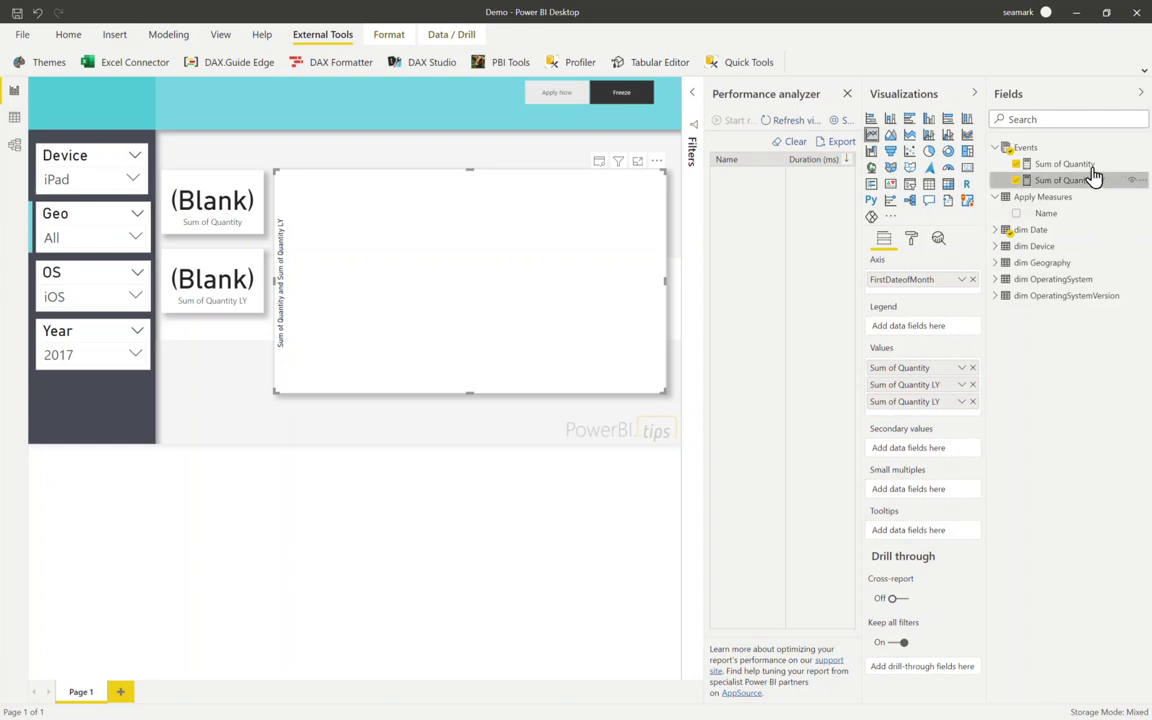
drag(1065, 164, 926, 395)
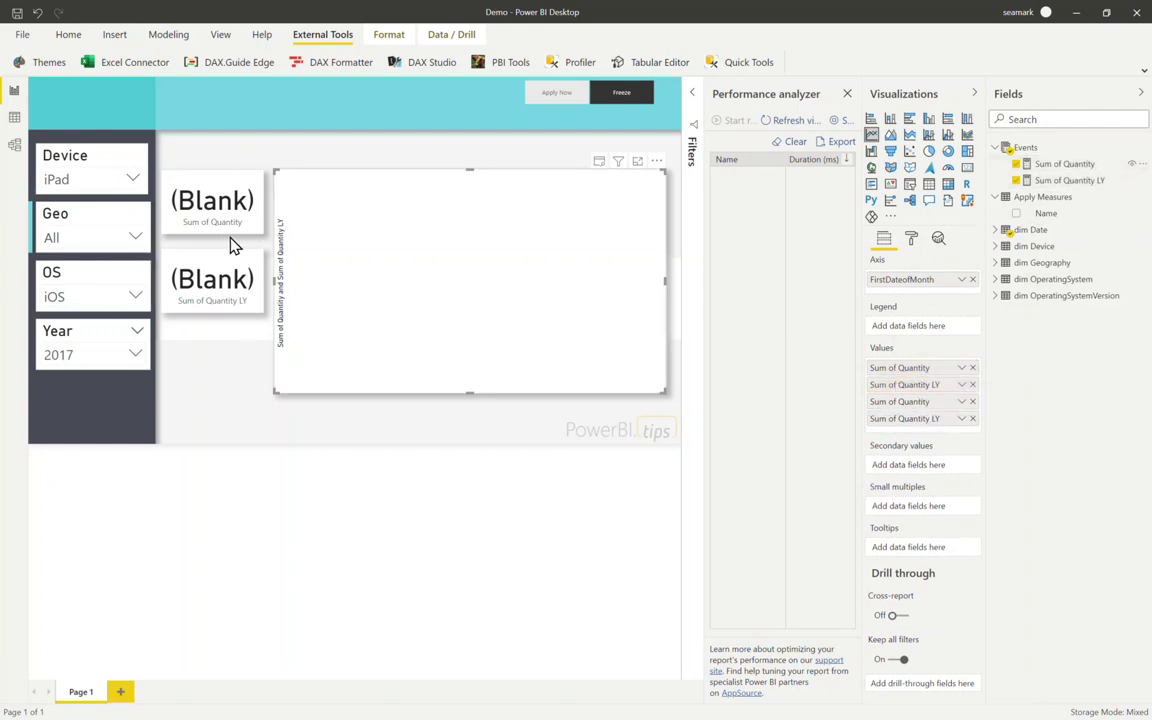
click(558, 98)
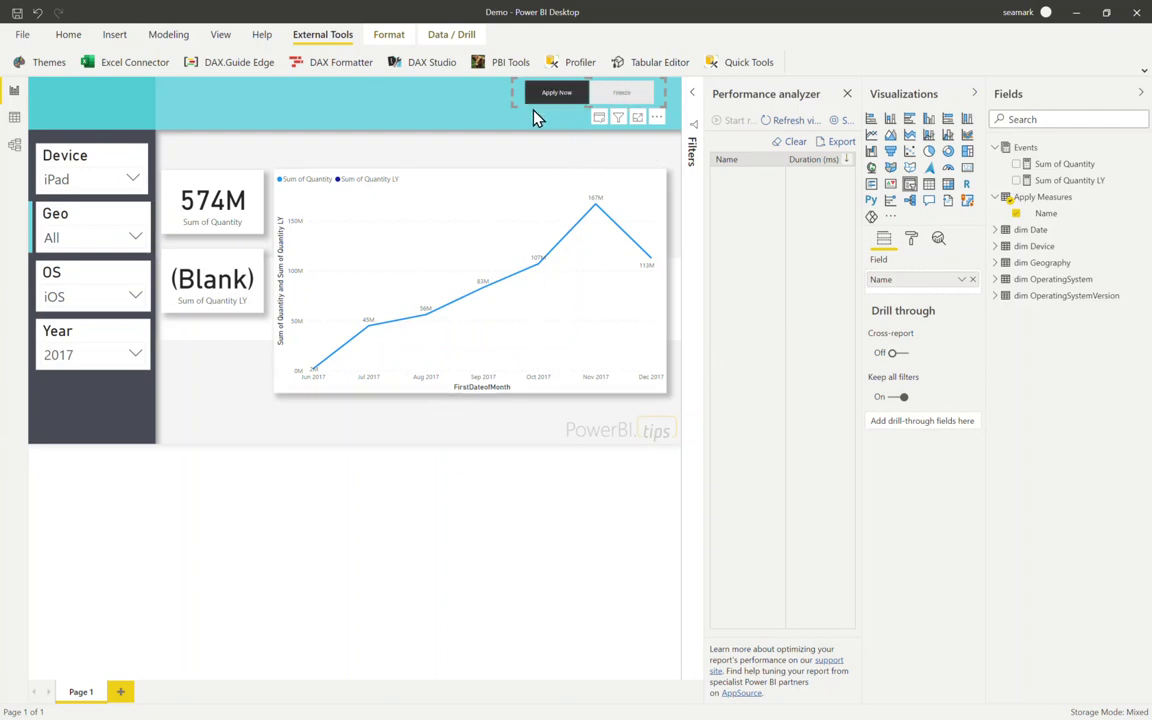
Deselect the current visual and expand the Filters pane beside the report canvas.
click(662, 107)
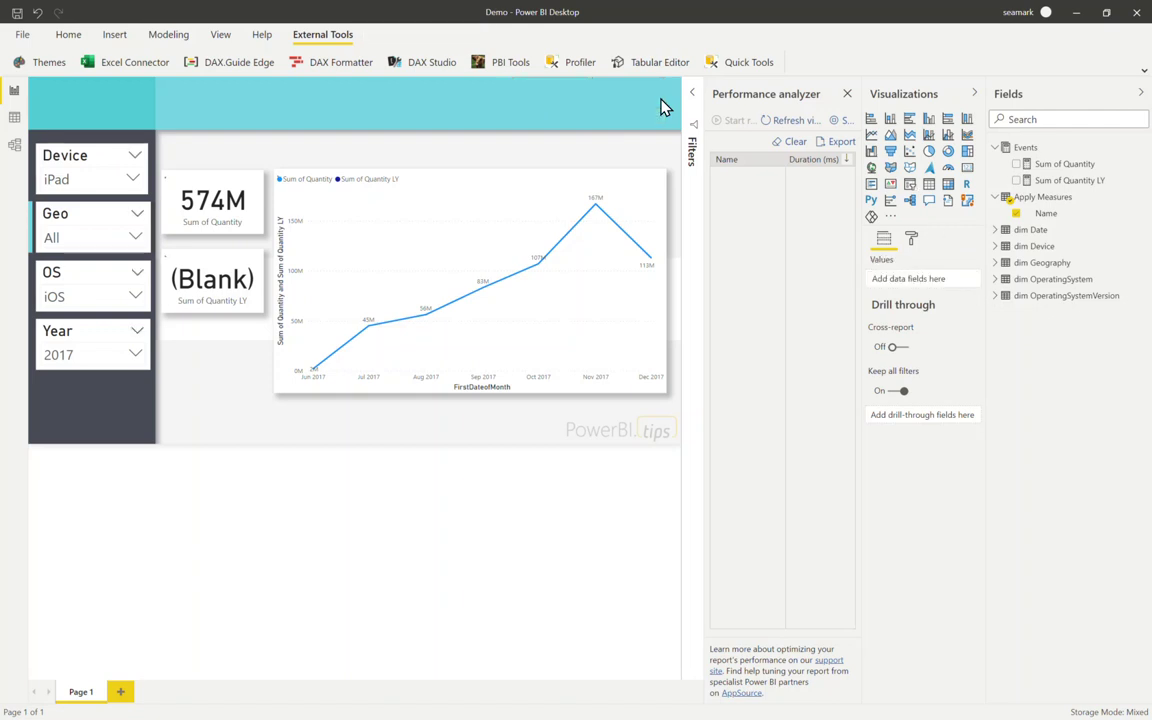
click(692, 92)
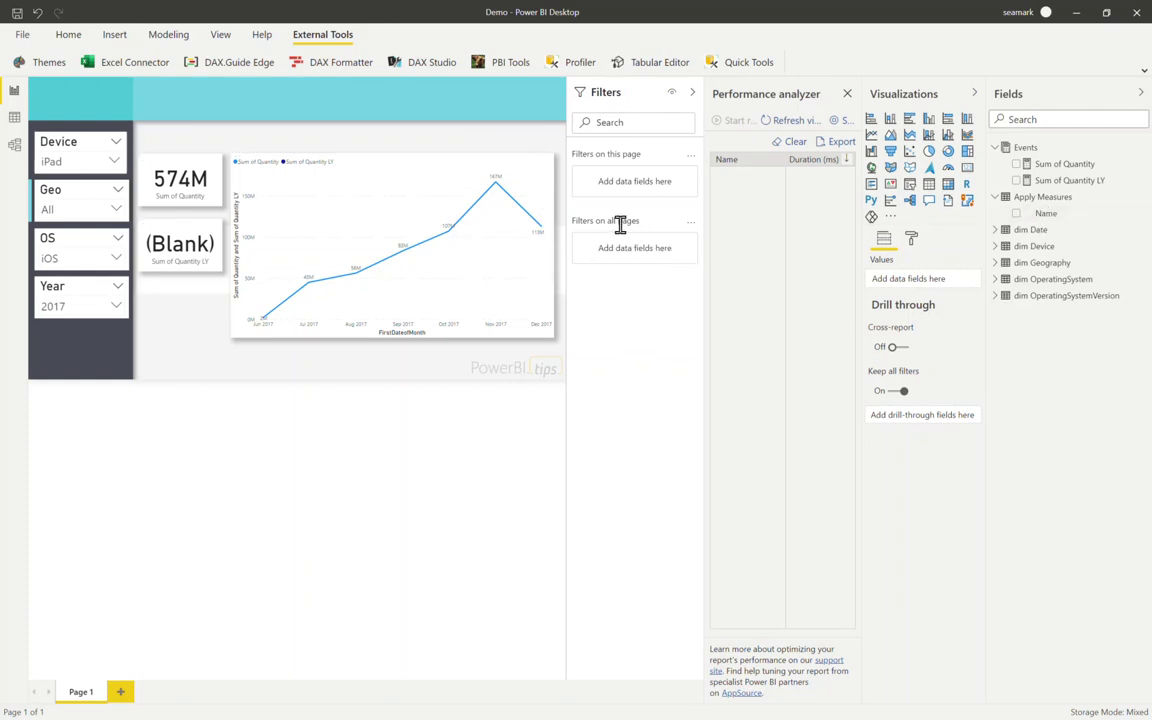
Add Apply Measures Name as an all-pages filter requiring single selection, switching from Freeze to Apply Now.
drag(1040, 213, 628, 257)
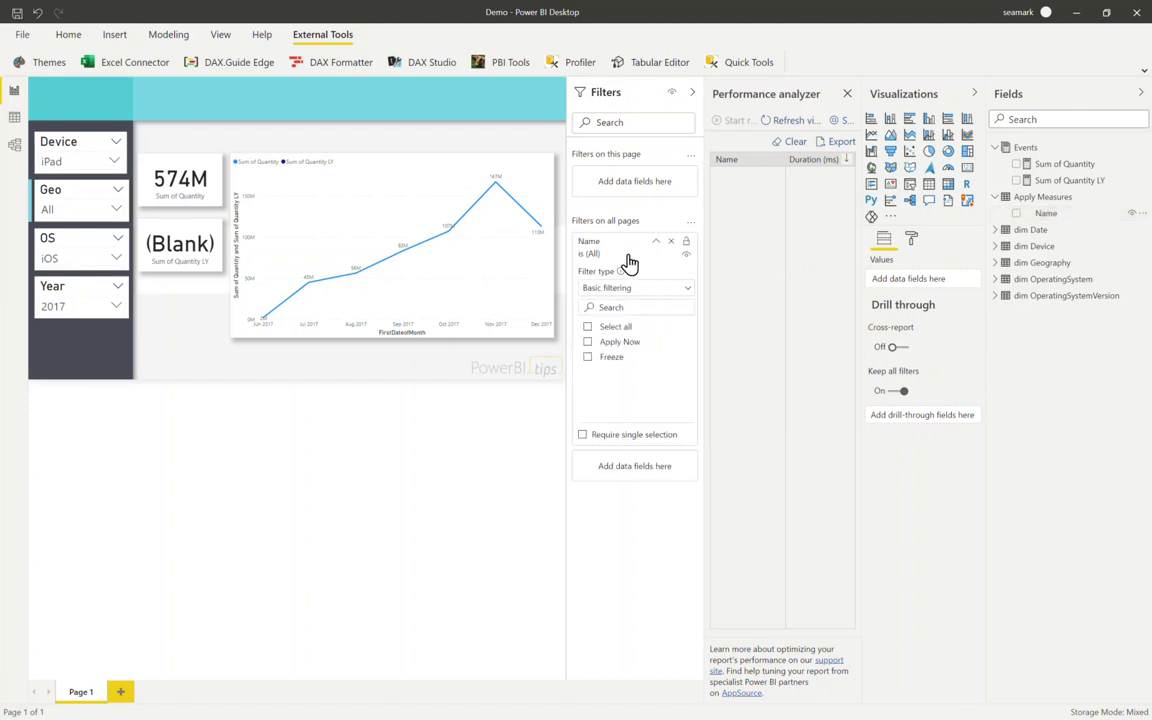
click(579, 435)
click(588, 305)
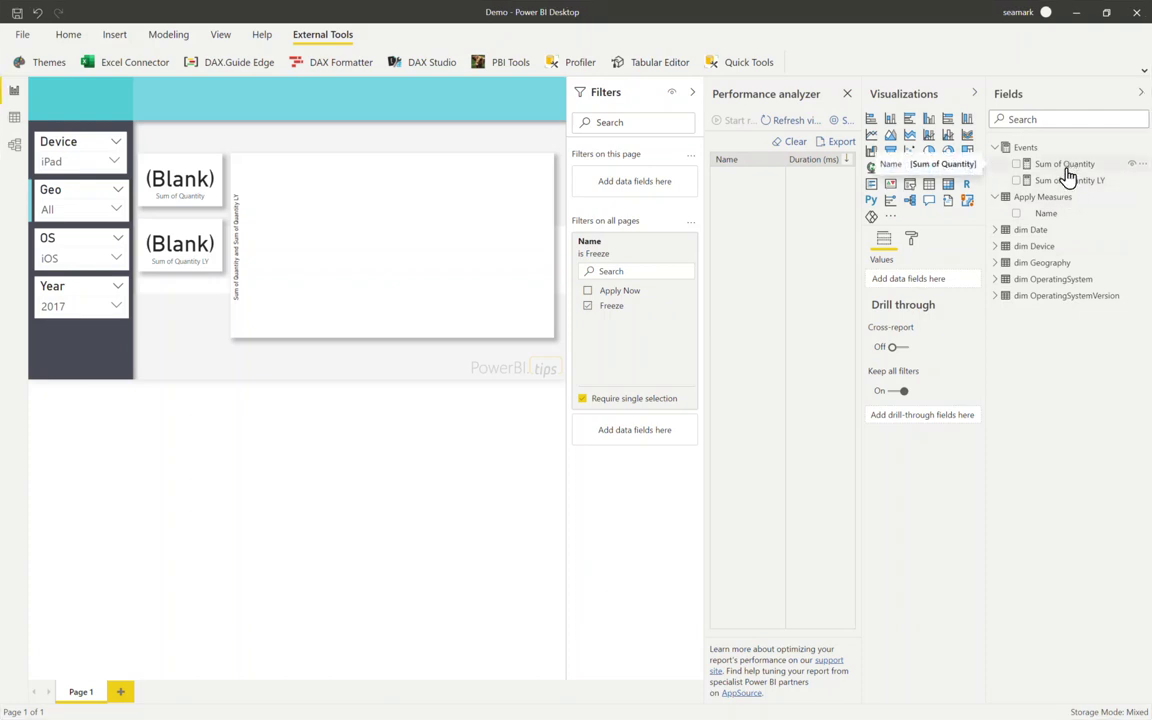
click(587, 292)
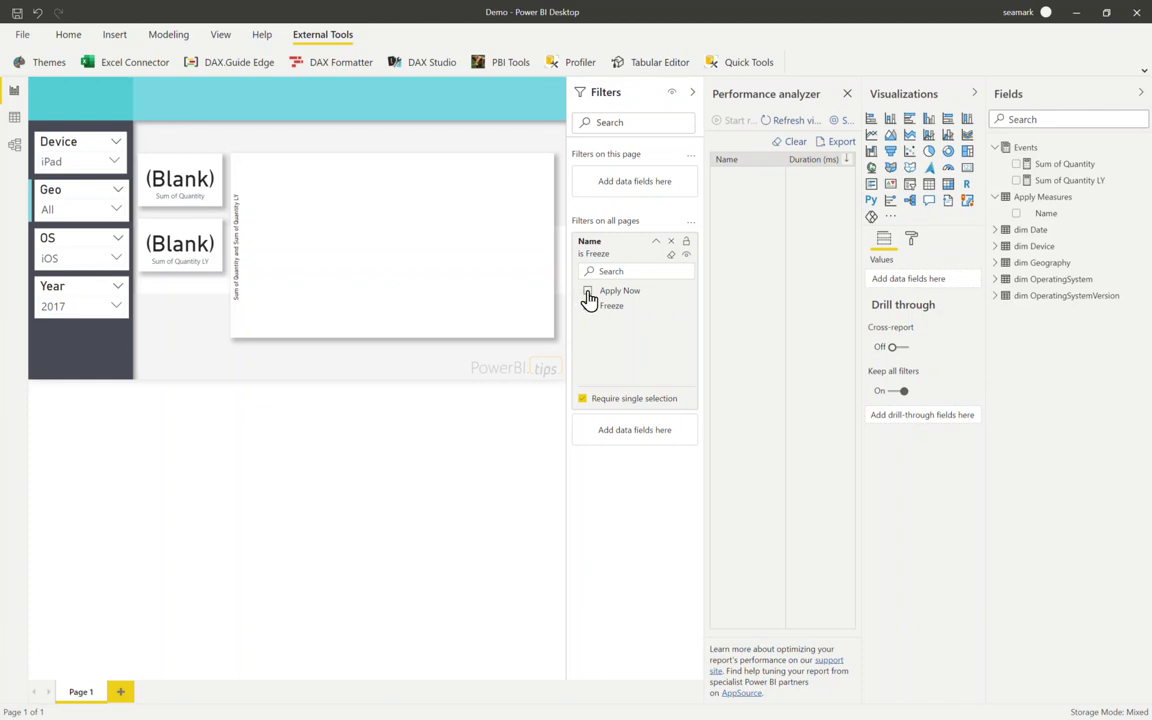